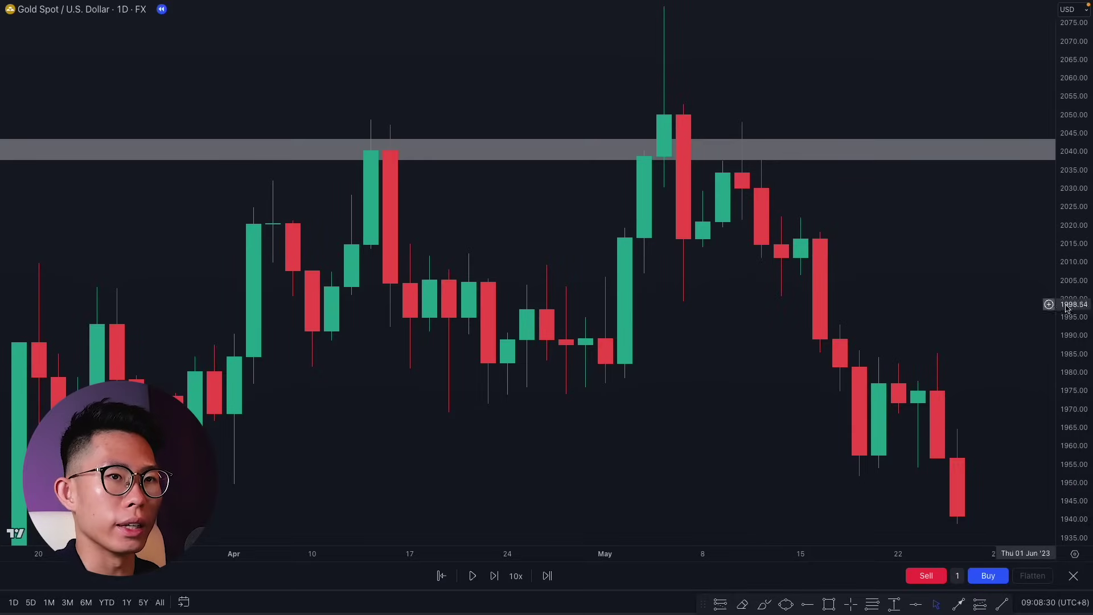
drag(1049, 303, 1051, 279)
drag(728, 354, 708, 400)
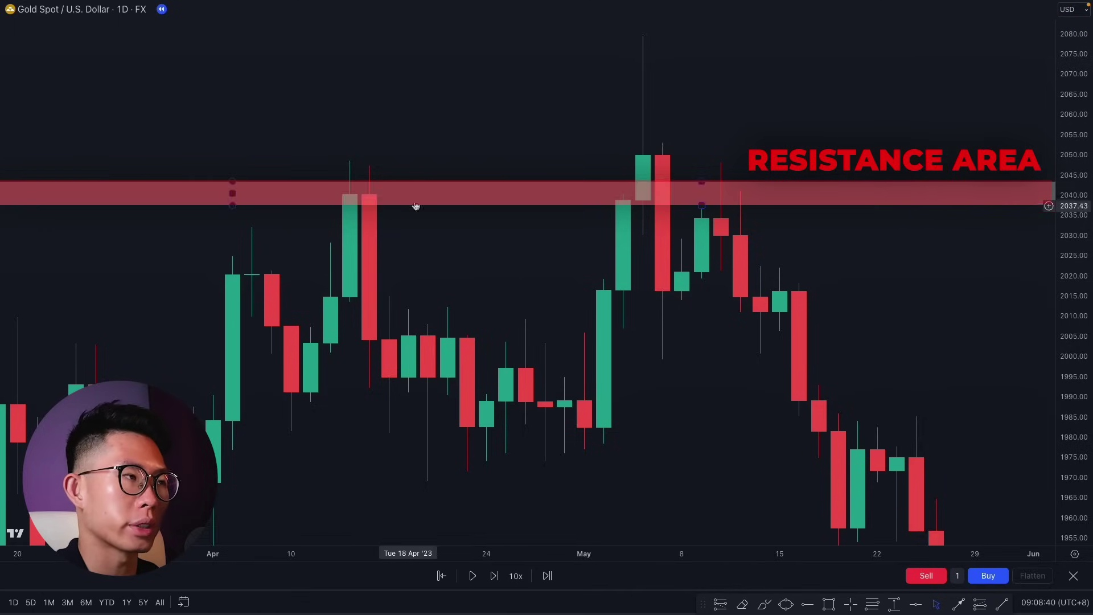
click(352, 198)
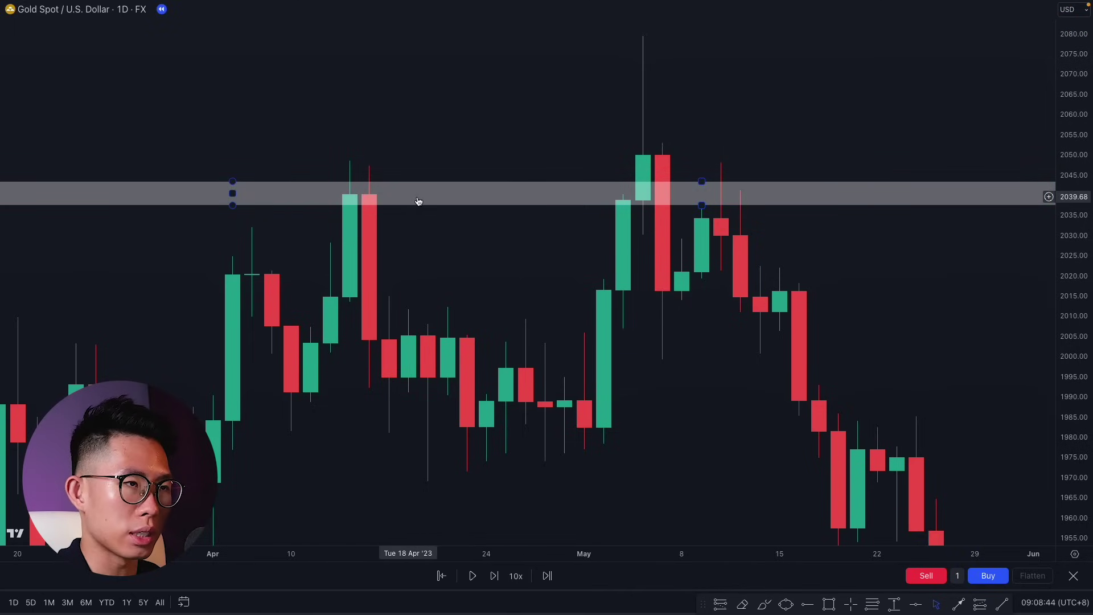
click(706, 259)
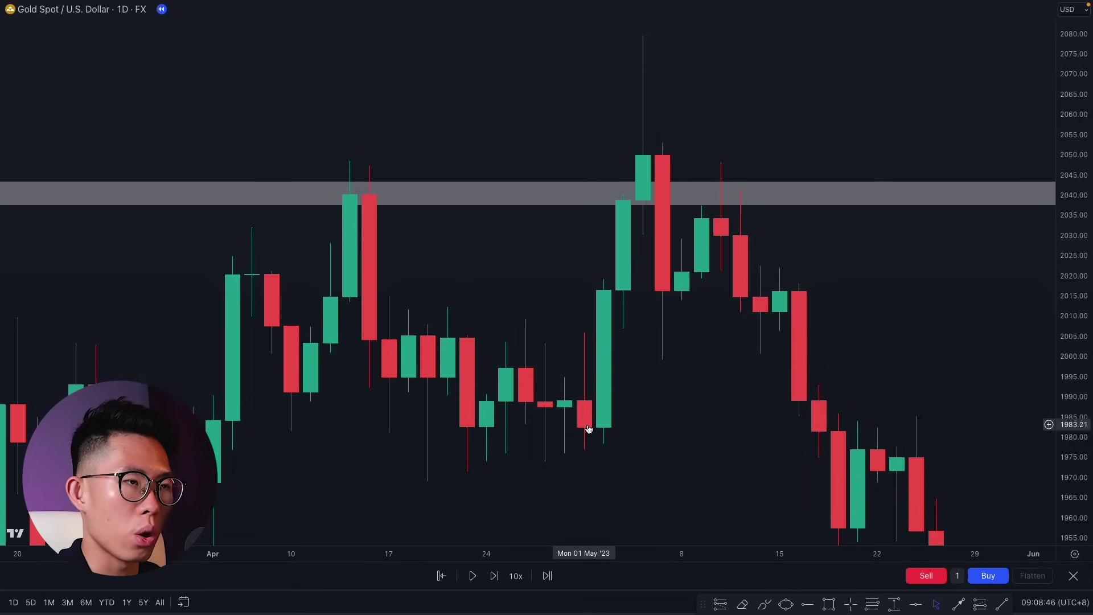
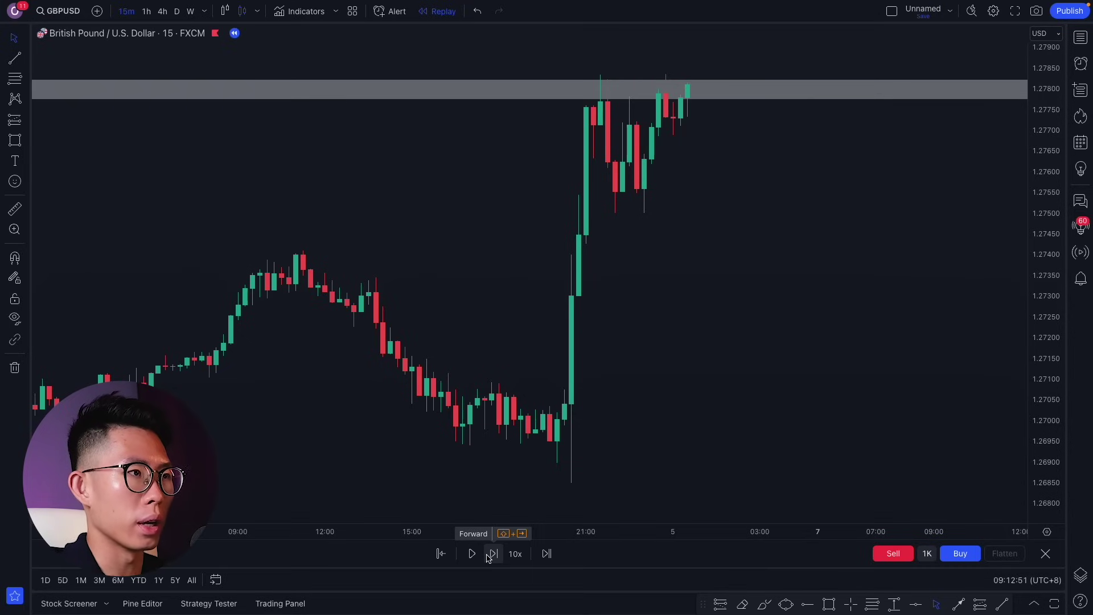
Advance the 15-minute GBPUSD replay by four bars.
click(488, 559)
click(488, 559)
click(489, 559)
click(488, 558)
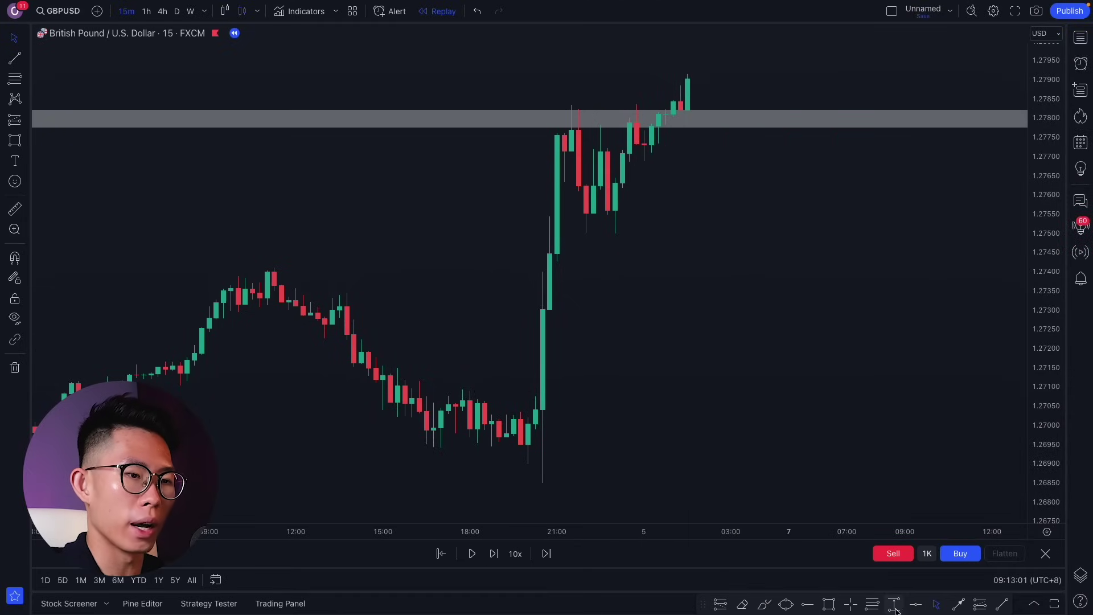
Place a long position on the latest candle with entry at 1.27897 and stop loss at 1.27745.
click(980, 605)
click(681, 76)
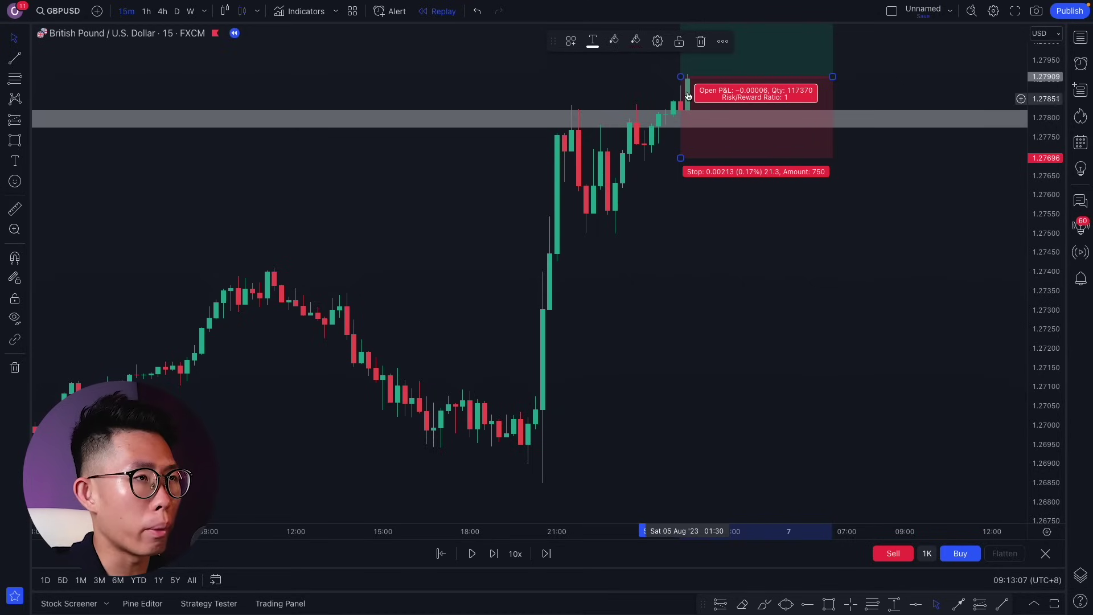
drag(681, 77, 688, 81)
drag(688, 158, 691, 140)
click(688, 190)
Sketch a falling price path from the latest candle with the brush, undo it, and delete the long position.
key(shift+Down)
mouse_move(705, 87)
mouse_down()
mouse_move(759, 103)
mouse_move(829, 251)
mouse_move(891, 199)
mouse_up()
key(ctrl+z)
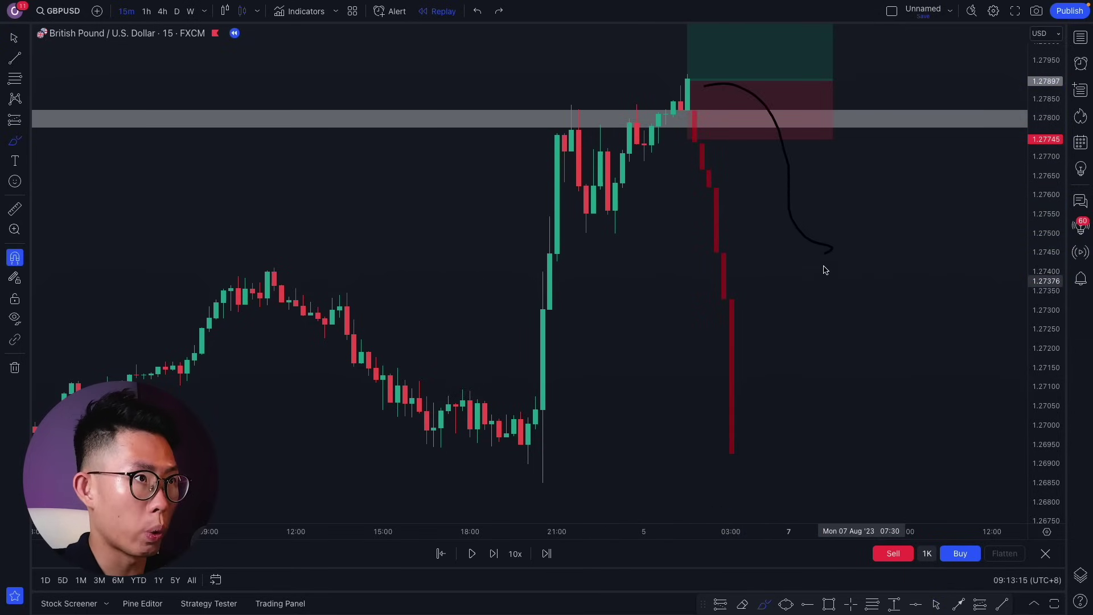
key(ctrl+z)
key(ctrl+z)
click(704, 91)
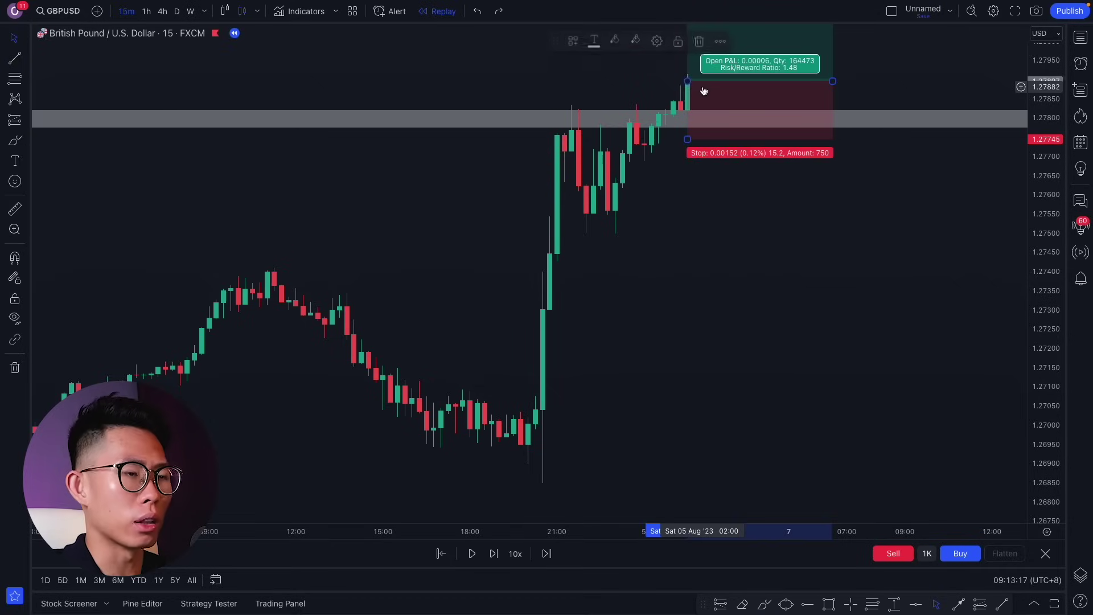
key(Delete)
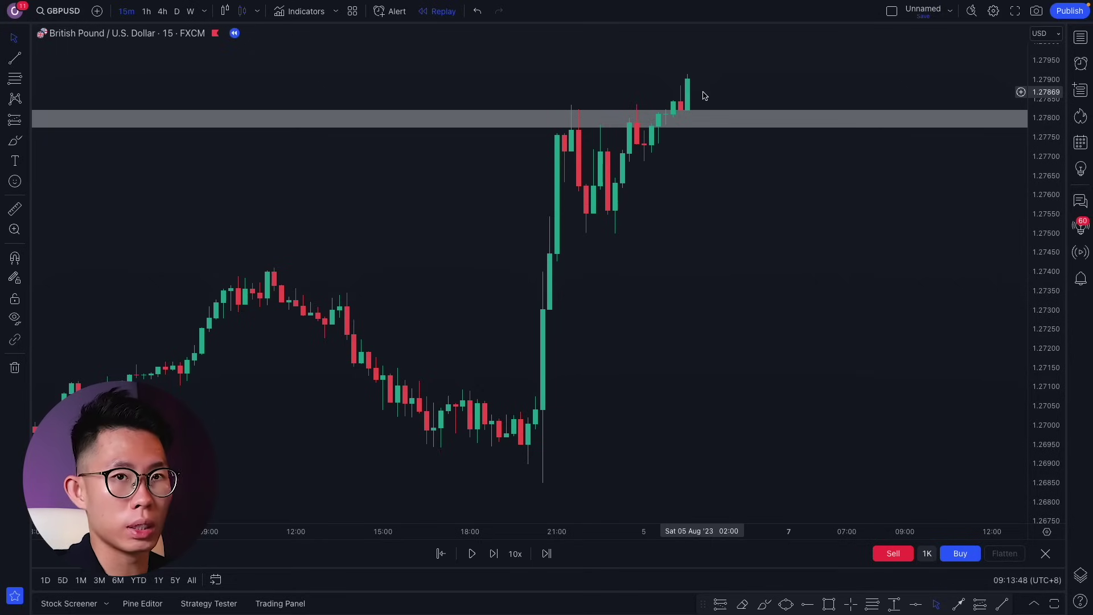
Advance the replay one bar and place a short position with entry at 1.27746 and stop loss at 1.27871.
click(492, 556)
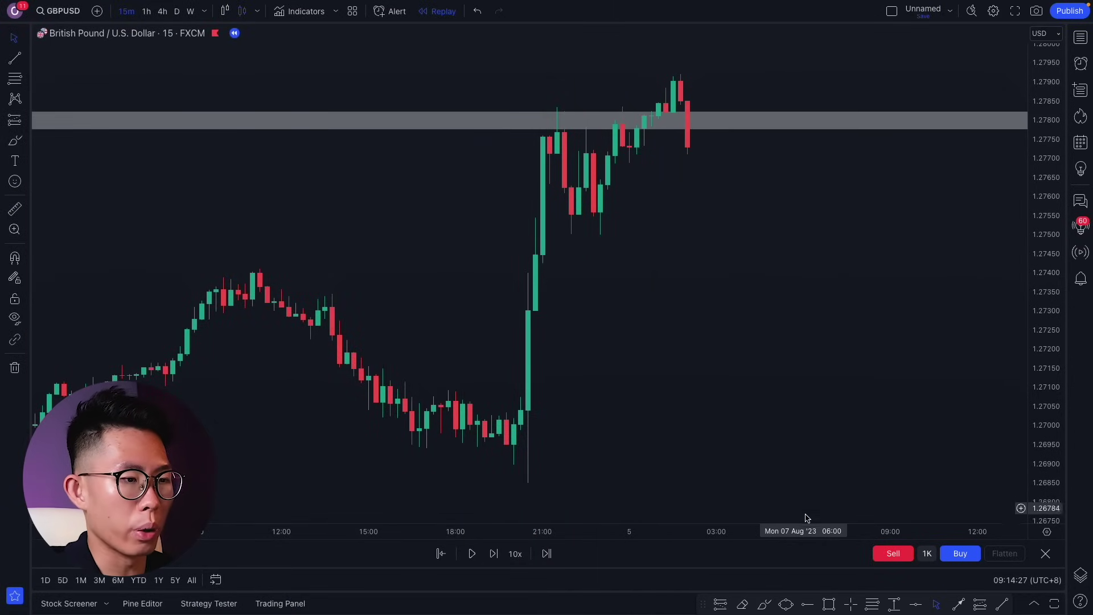
click(721, 604)
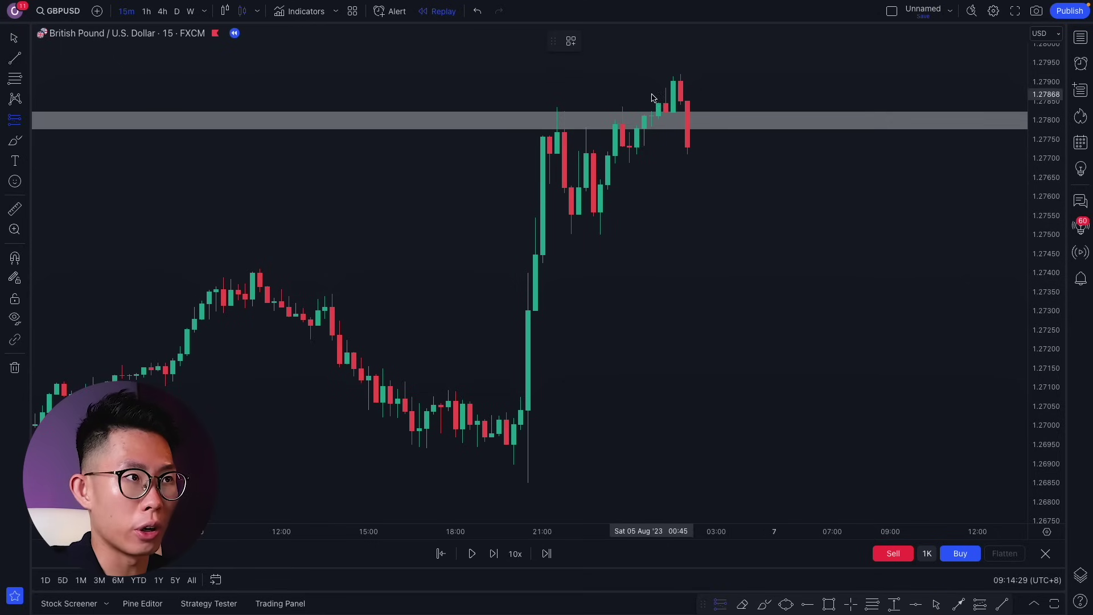
click(687, 142)
drag(687, 62, 688, 93)
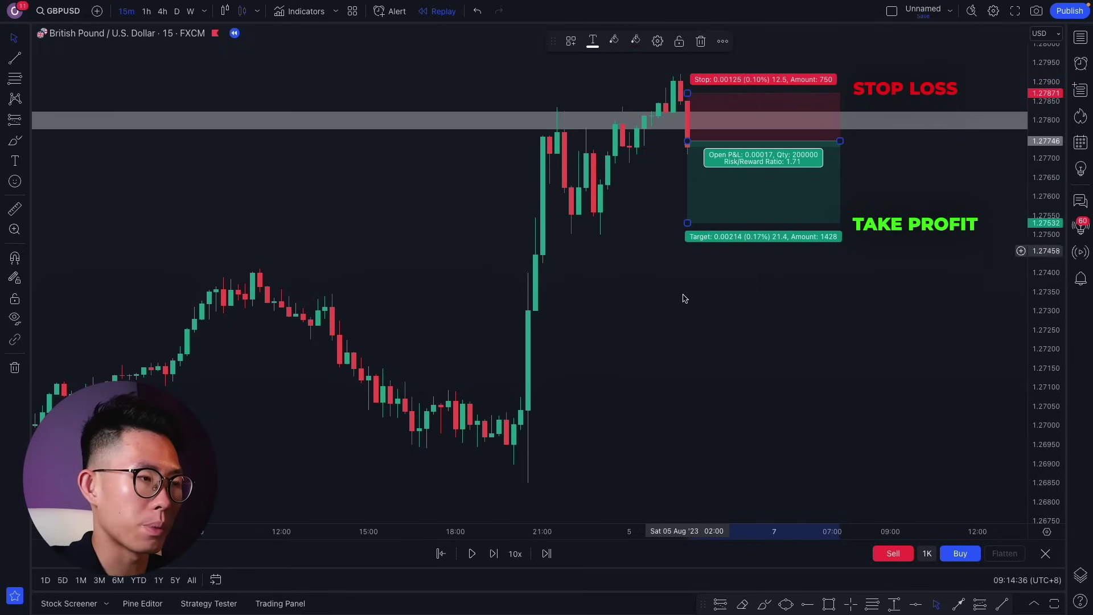
Draw an extended rectangle zone from 1.26943 to about 1.26888 across the lows before the sharp rally.
scroll(676, 319, down, 2)
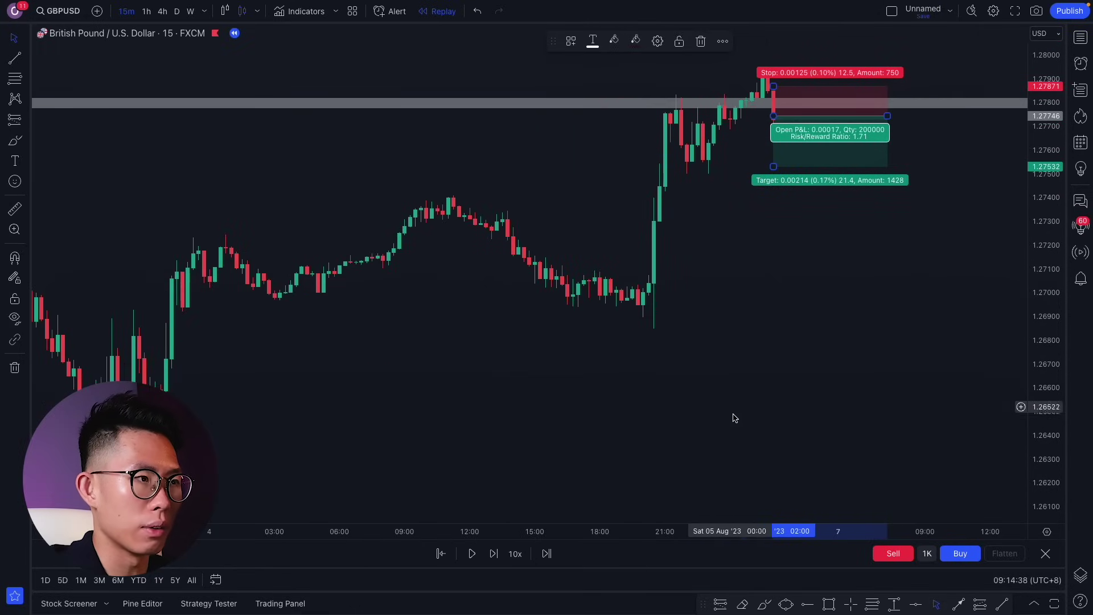
click(807, 604)
click(640, 302)
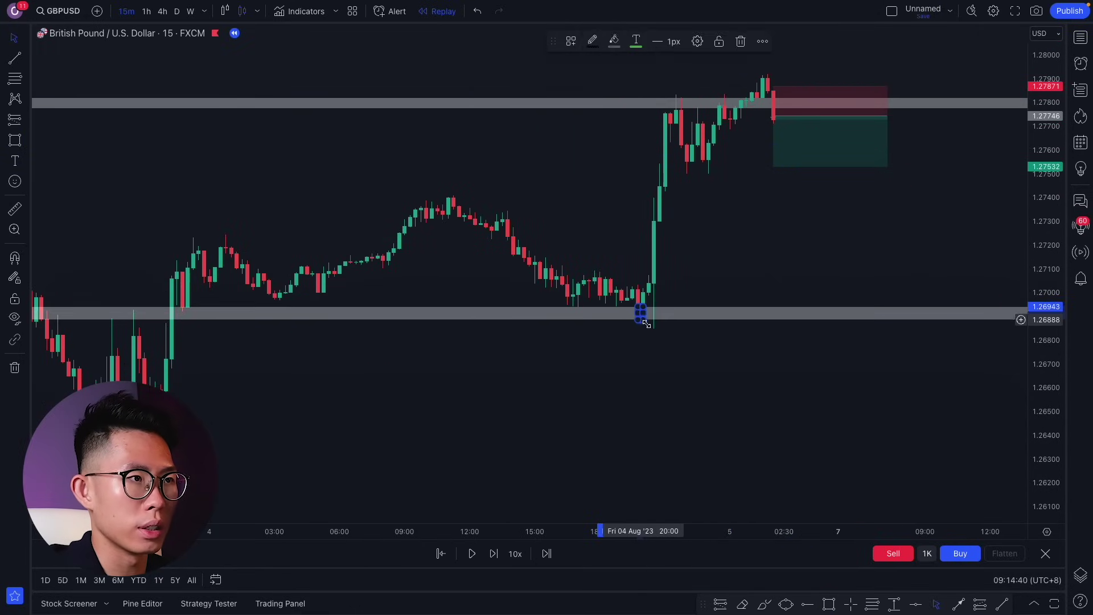
click(644, 318)
Set the short position's take profit to 1.26929, inside the lower zone.
scroll(662, 354, up, 2)
scroll(662, 354, up, 1)
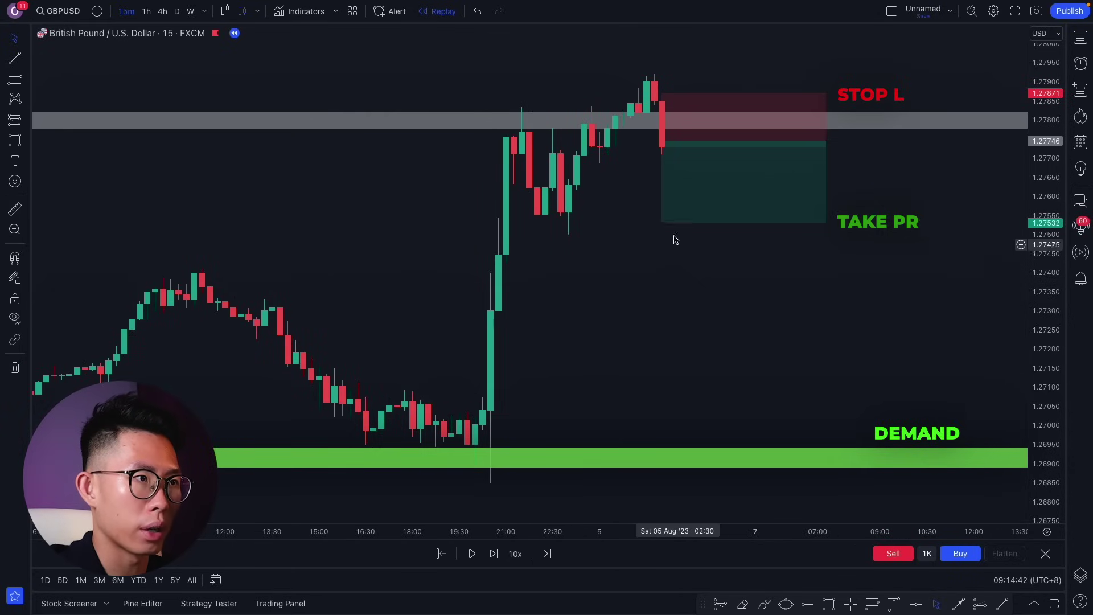
drag(662, 222, 625, 454)
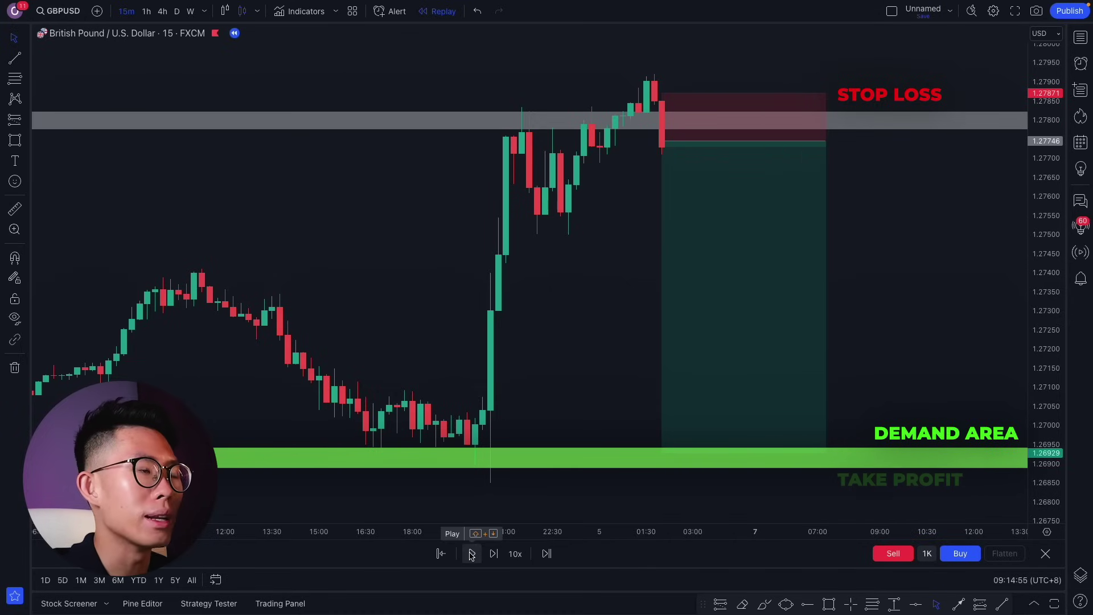
Play the 15-minute replay forward past the short position's right edge and pause it.
click(471, 554)
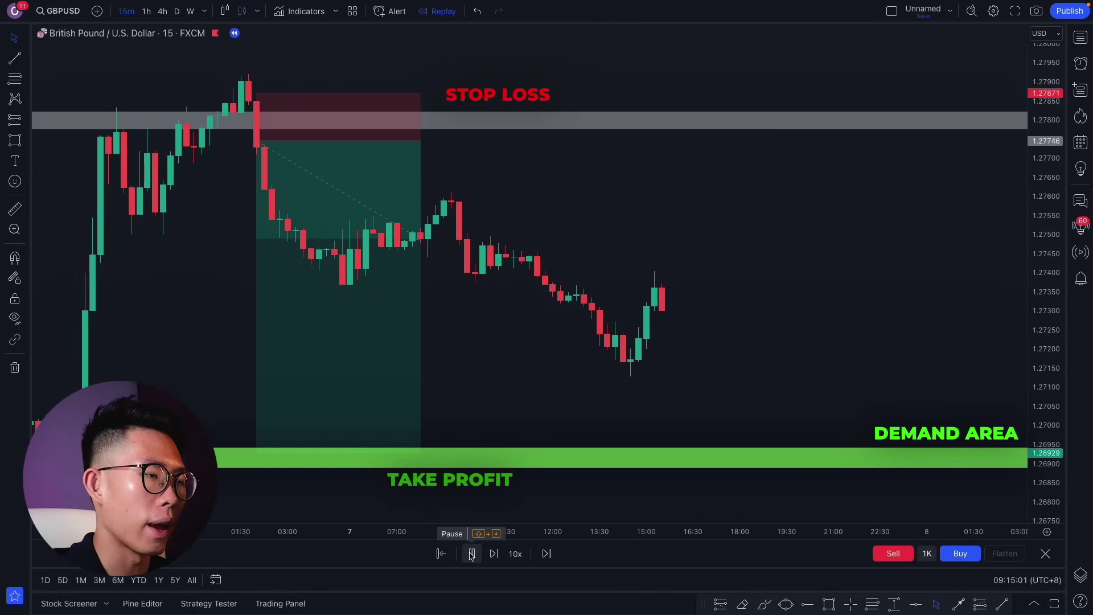
click(471, 554)
scroll(364, 337, down, 1)
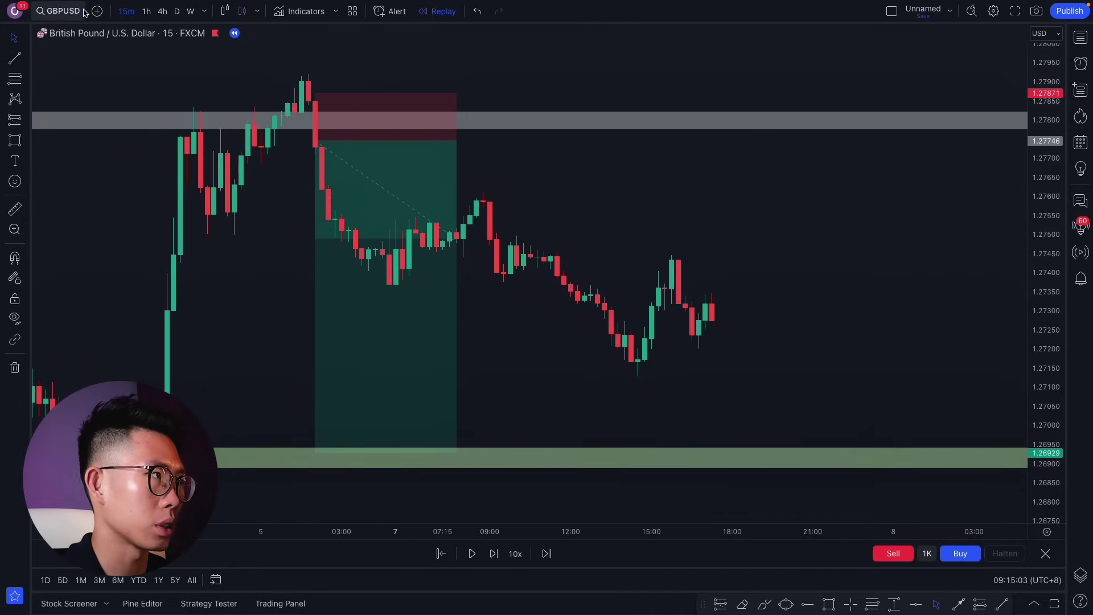
Switch the chart to the 4h timeframe, and play the replay briefly before pausing it.
click(162, 12)
click(471, 554)
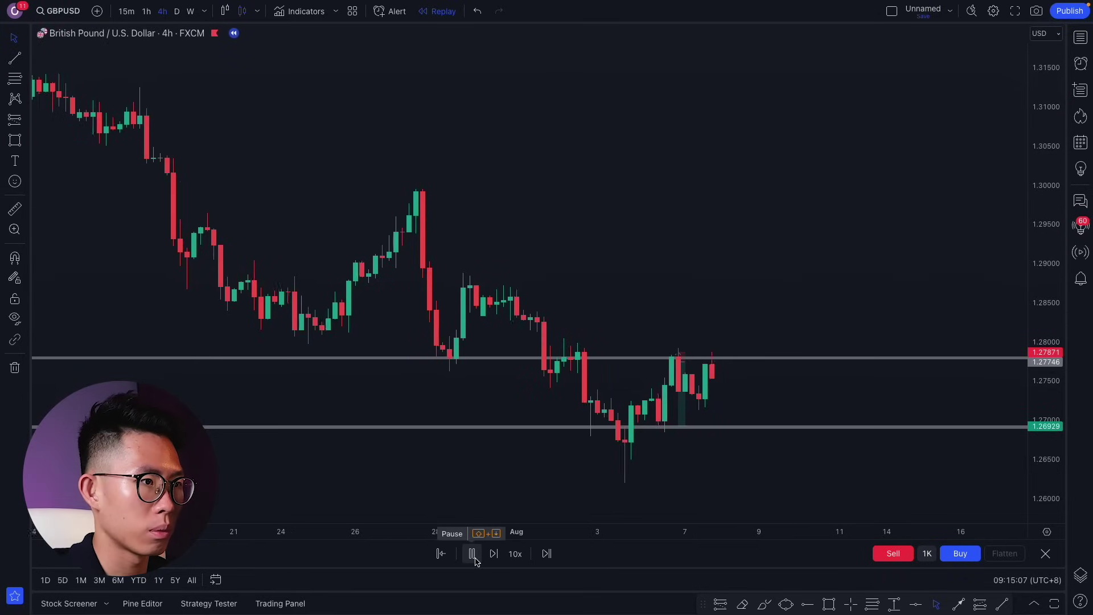
click(473, 556)
scroll(678, 424, up, 2)
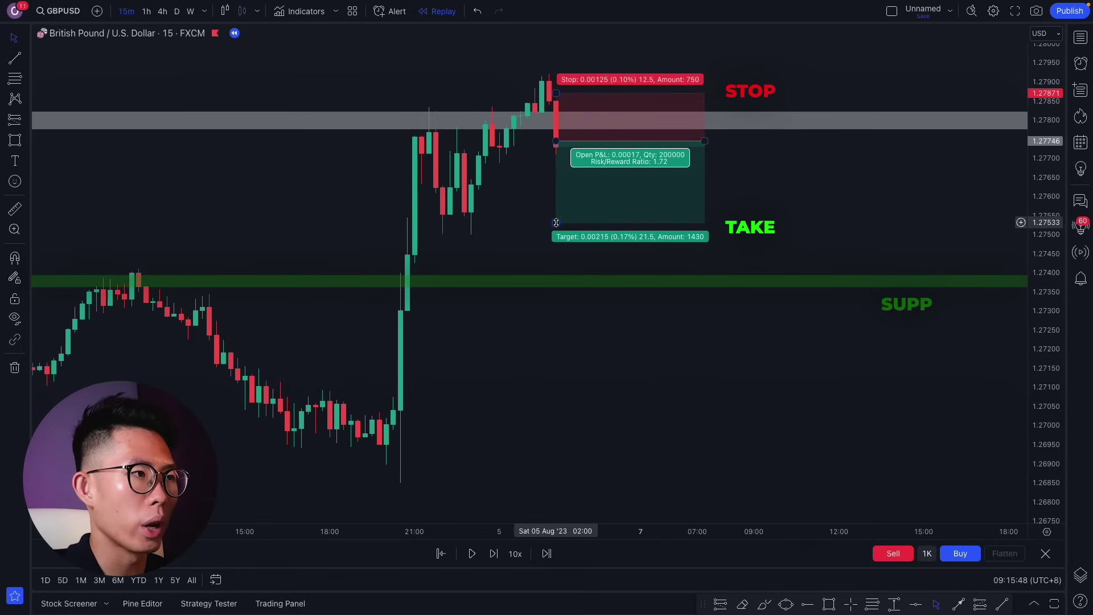
Set the short position's take profit to 1.27451 and draw a rectangle zone from 1.27396 to 1.27363 at the earlier swing high.
drag(556, 222, 559, 254)
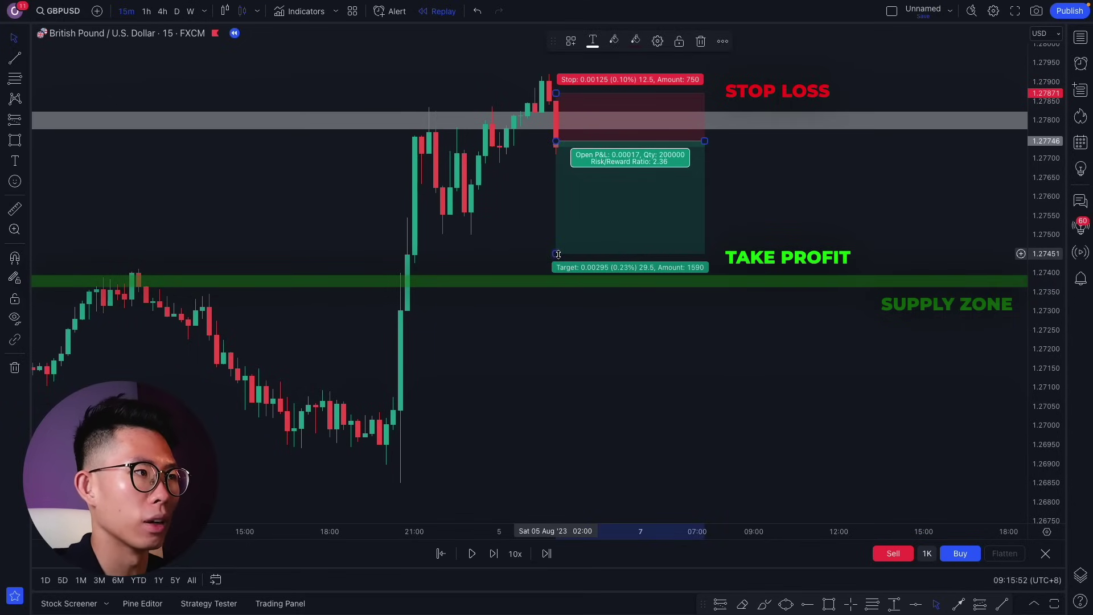
key(alt+shift+r)
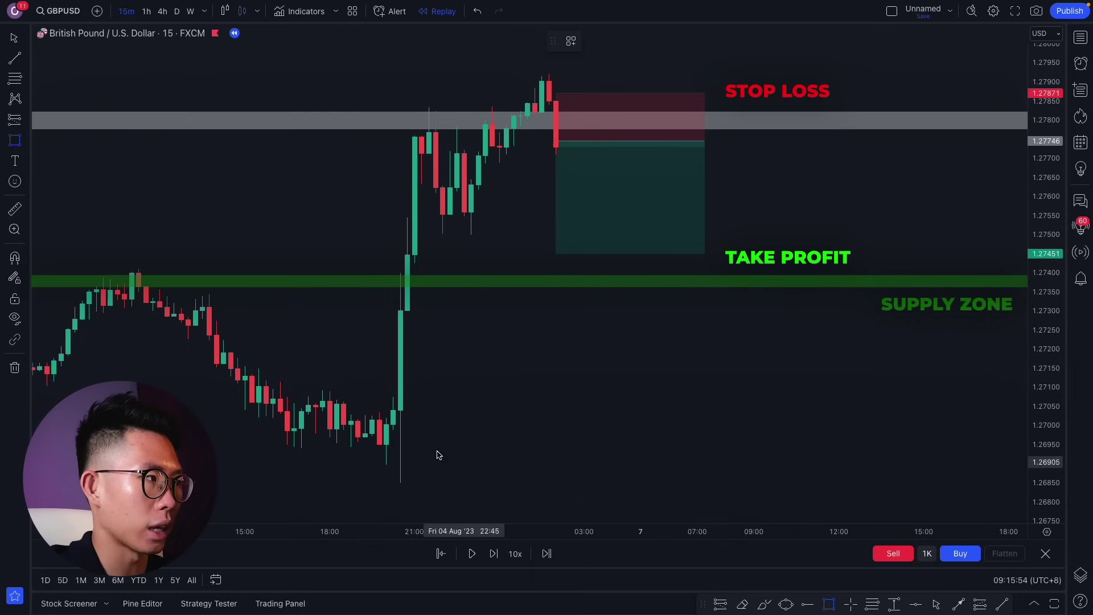
scroll(261, 353, down, 1)
drag(121, 275, 223, 287)
Extend the short position's take profit to 1.27367 inside the swing-high zone, and play the replay forward before pausing it.
click(574, 253)
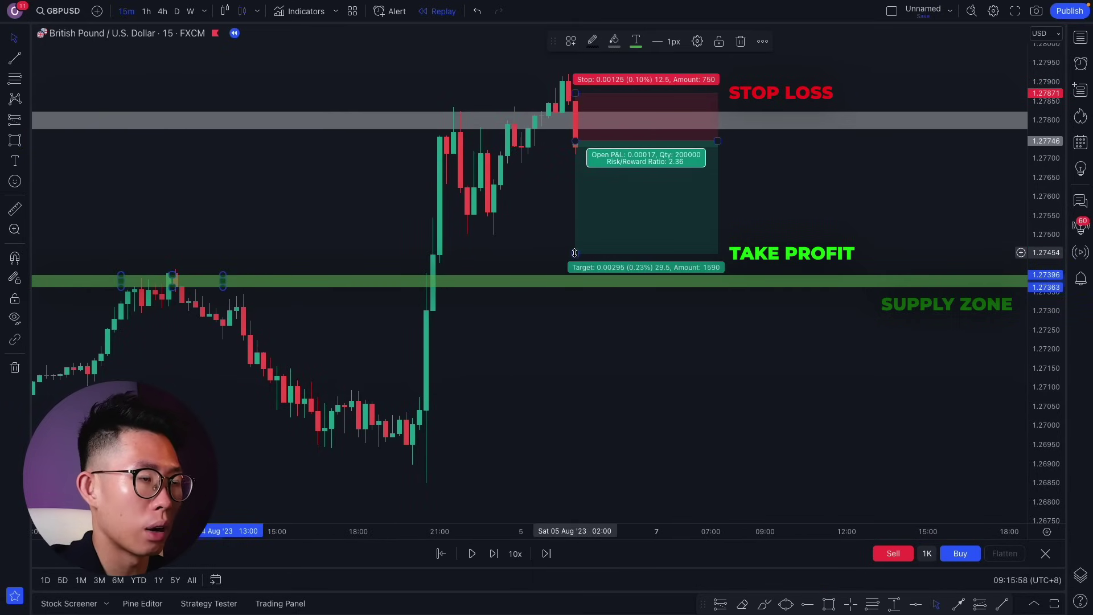
drag(574, 255, 578, 284)
click(730, 359)
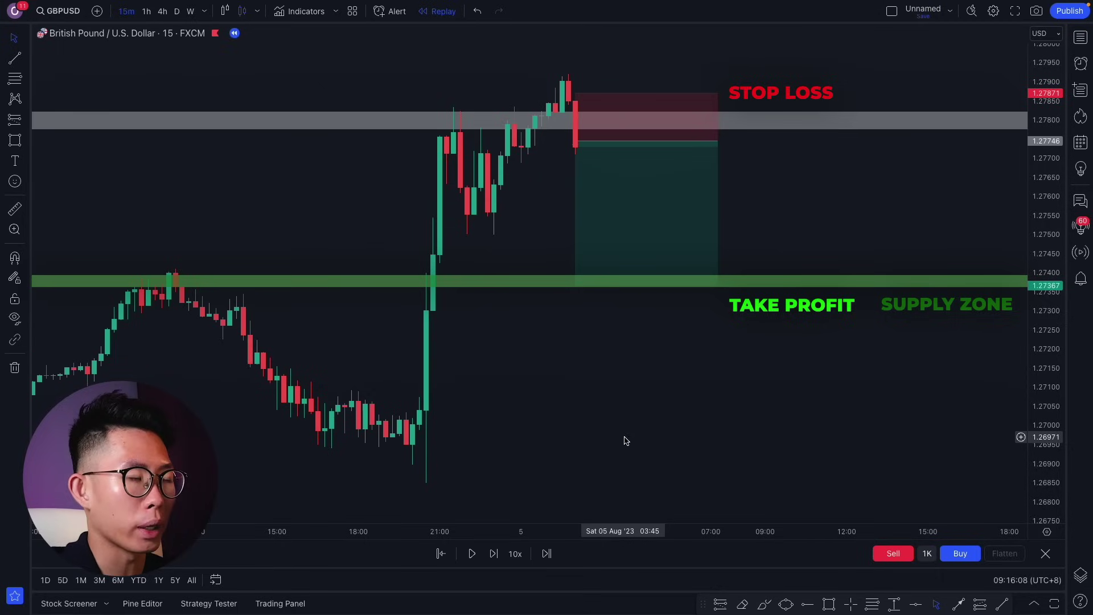
click(470, 555)
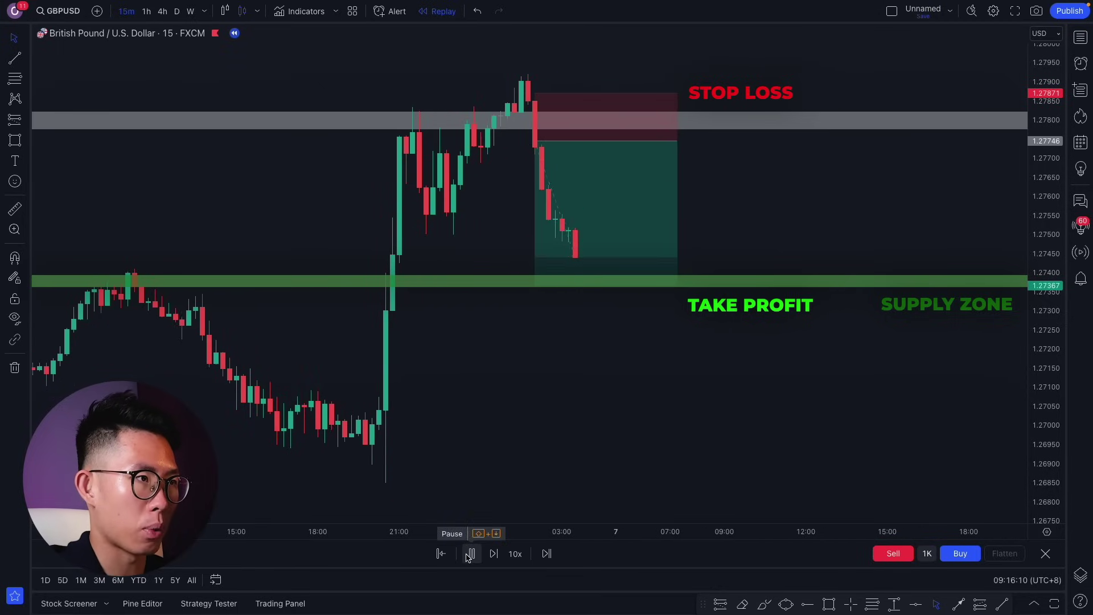
click(470, 555)
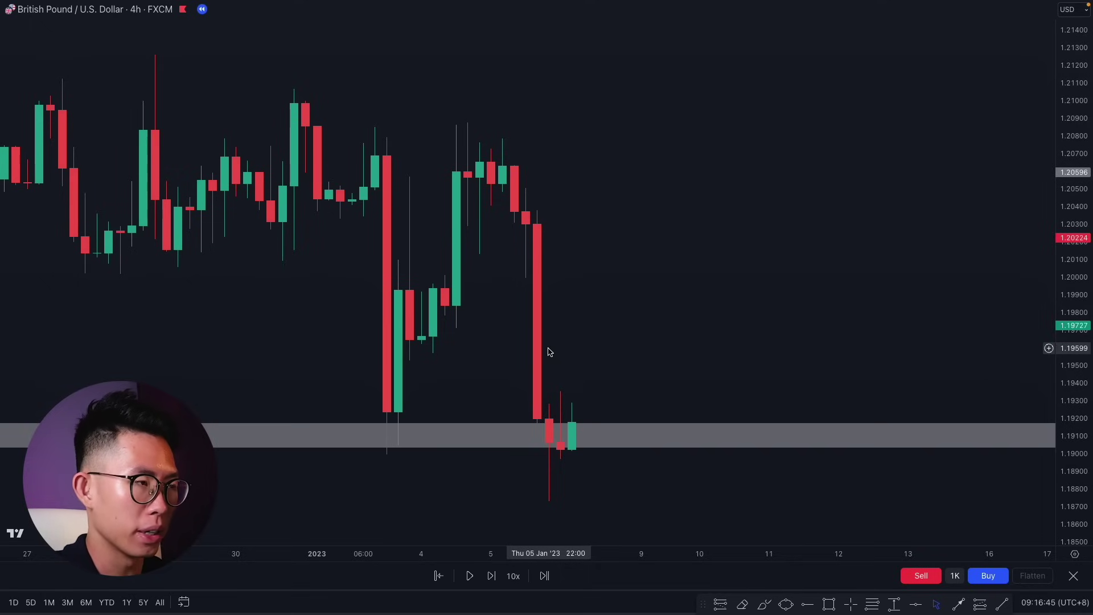
Advance the 4-hour GBPUSD replay by three bars from the candles testing the support zone.
scroll(556, 313, down, 3)
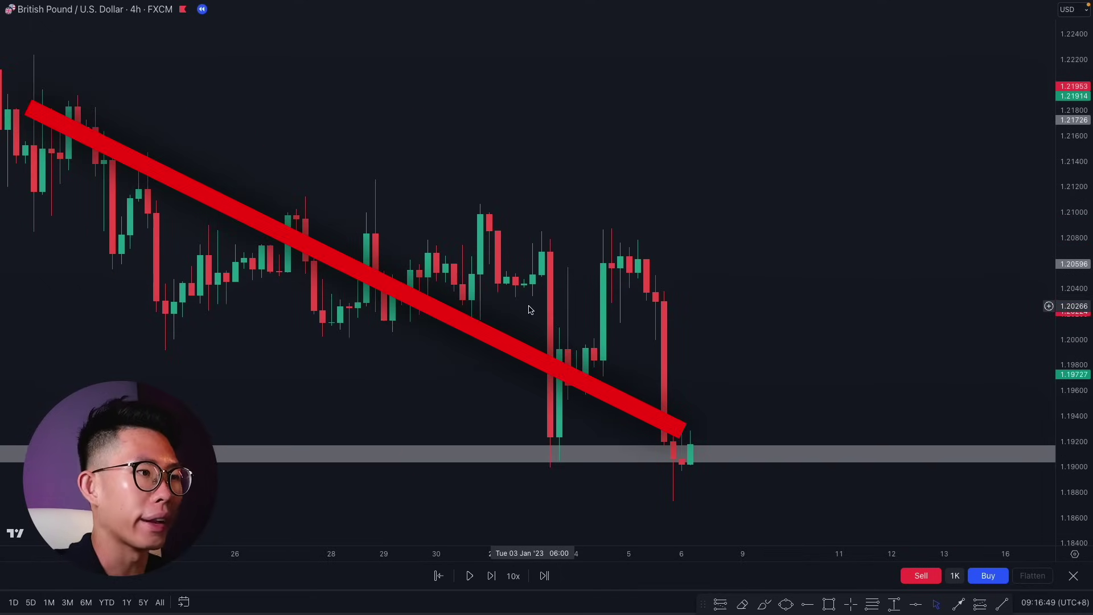
scroll(527, 309, up, 3)
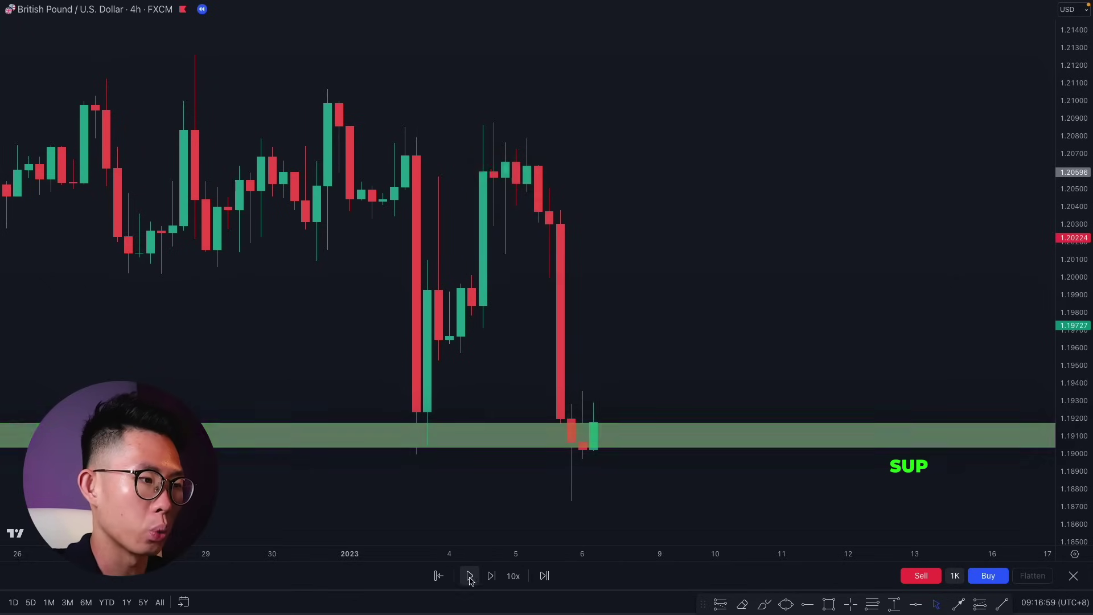
click(491, 577)
click(491, 577)
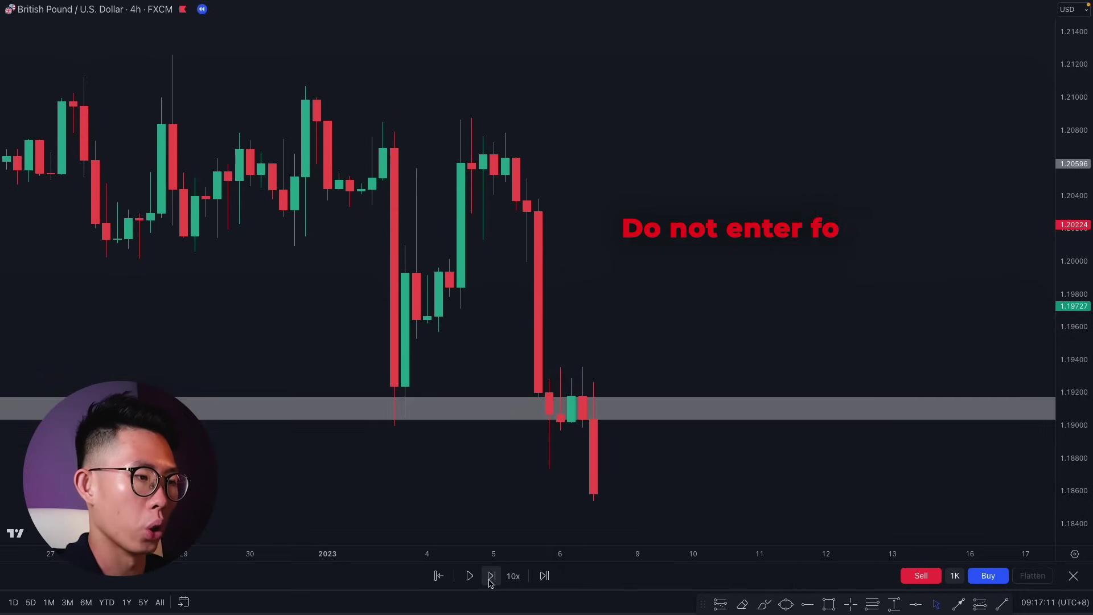
click(491, 576)
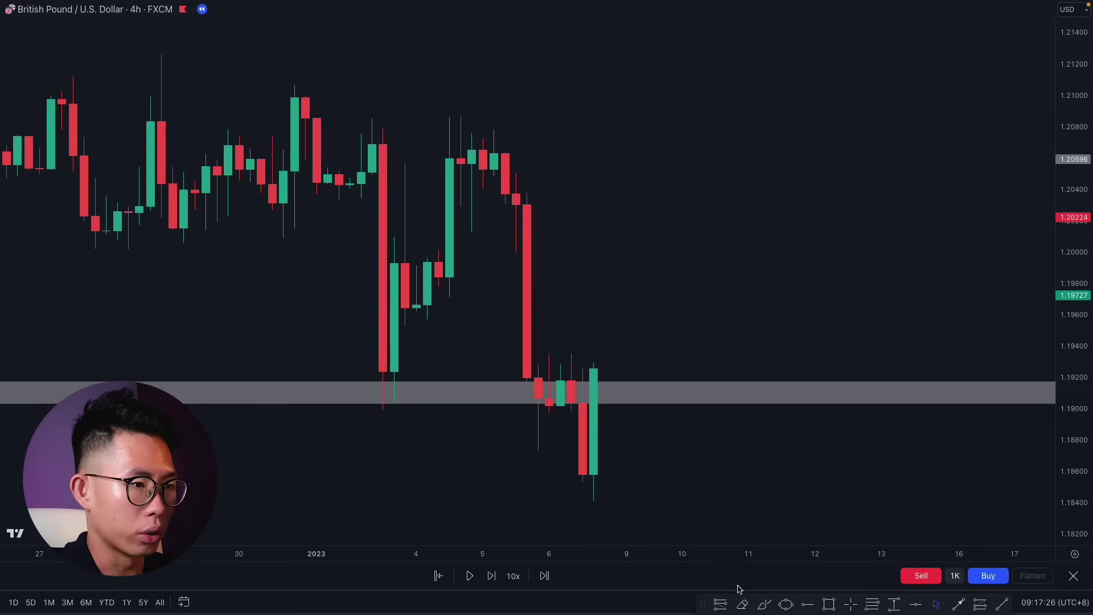
Sketch a downward arrow from the latest candle with the brush, and remove the brush marks from the chart.
click(765, 603)
mouse_move(598, 387)
mouse_down()
mouse_move(723, 503)
mouse_move(736, 493)
mouse_up()
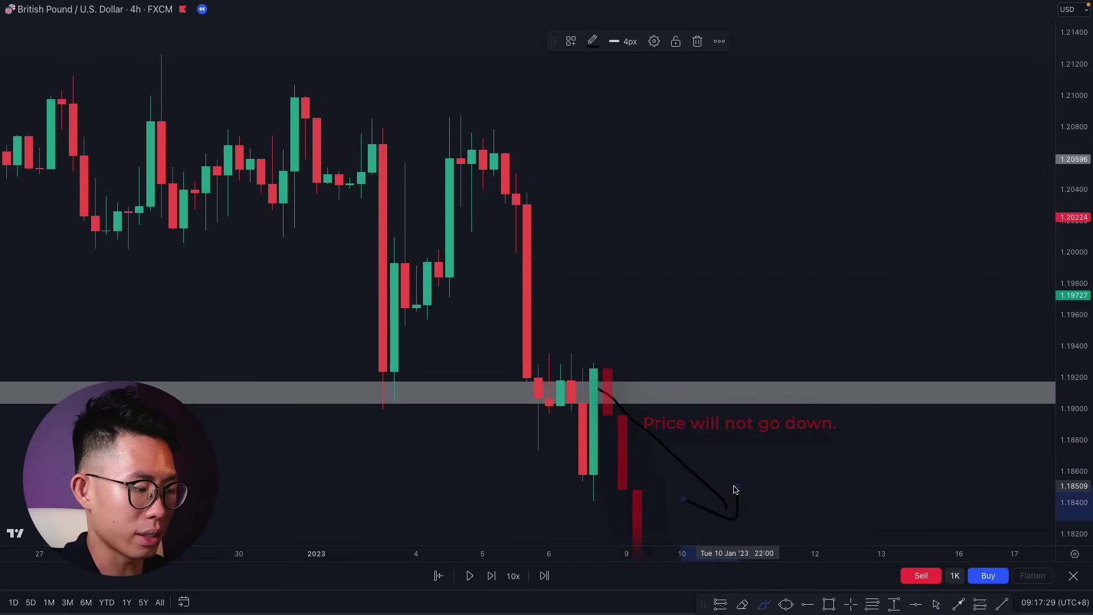
key(ctrl+z)
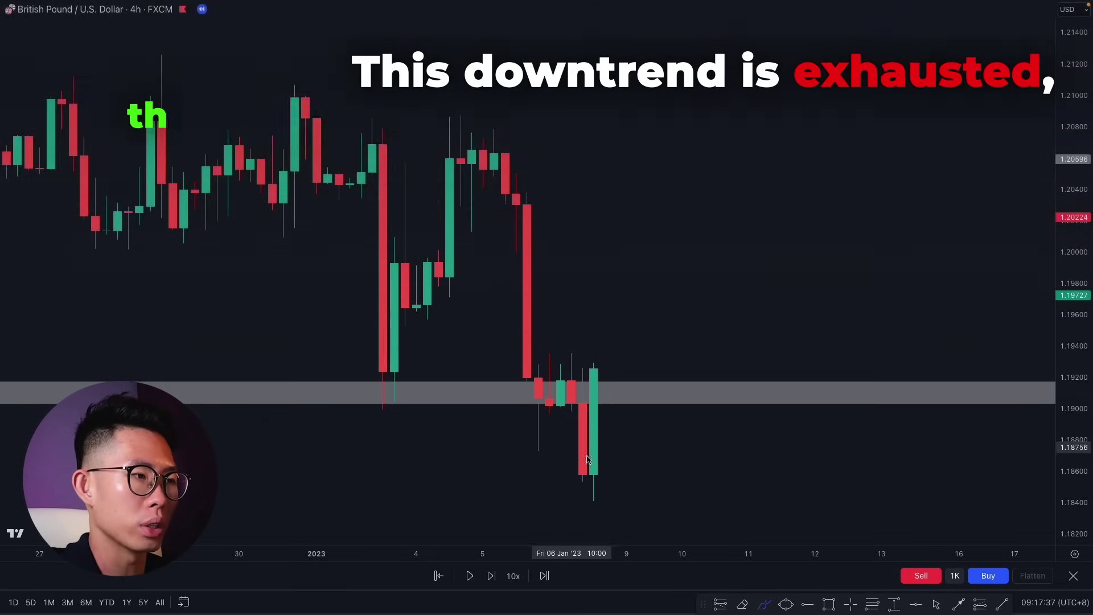
mouse_move(597, 358)
mouse_down()
mouse_move(561, 505)
mouse_move(615, 367)
mouse_up()
key(Delete)
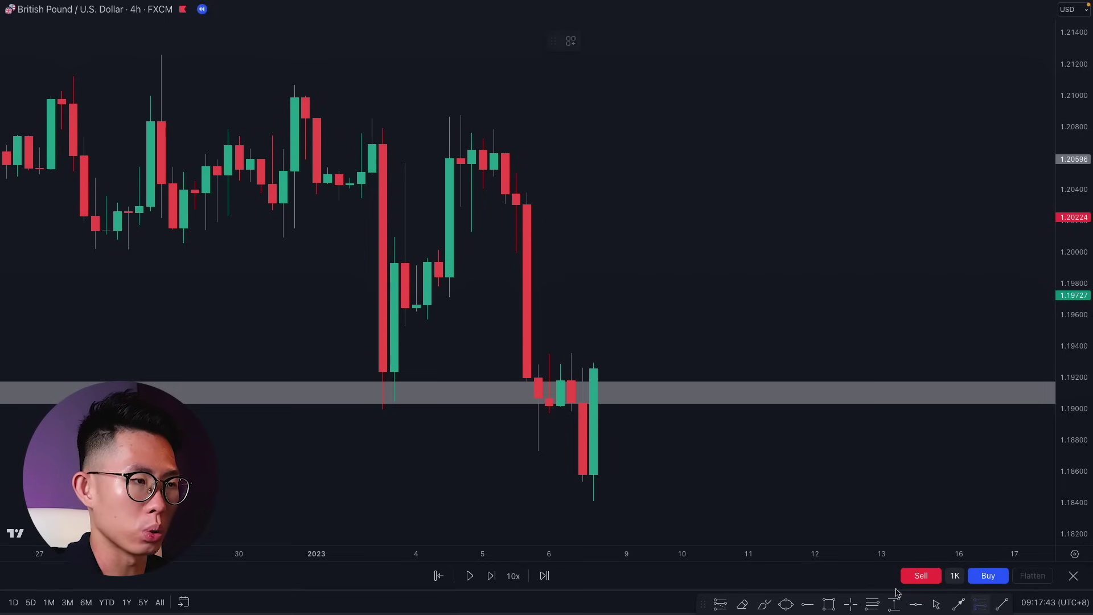
Place a long position on the latest candle with entry at 1.19236, stop loss at 1.18331 and take profit at 1.20816.
click(593, 373)
drag(593, 466, 596, 514)
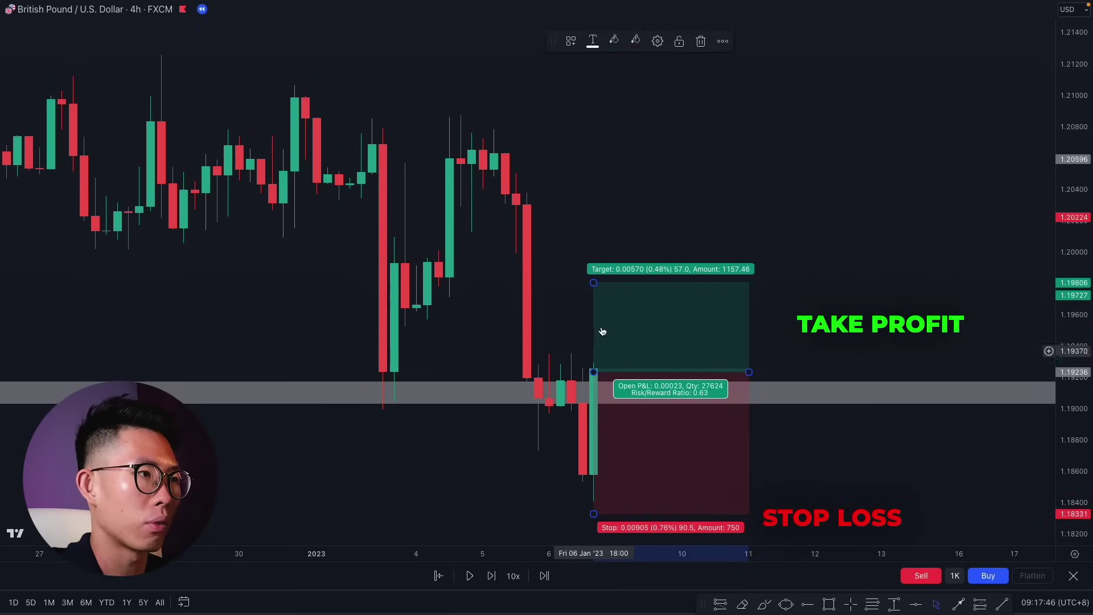
drag(594, 282, 592, 124)
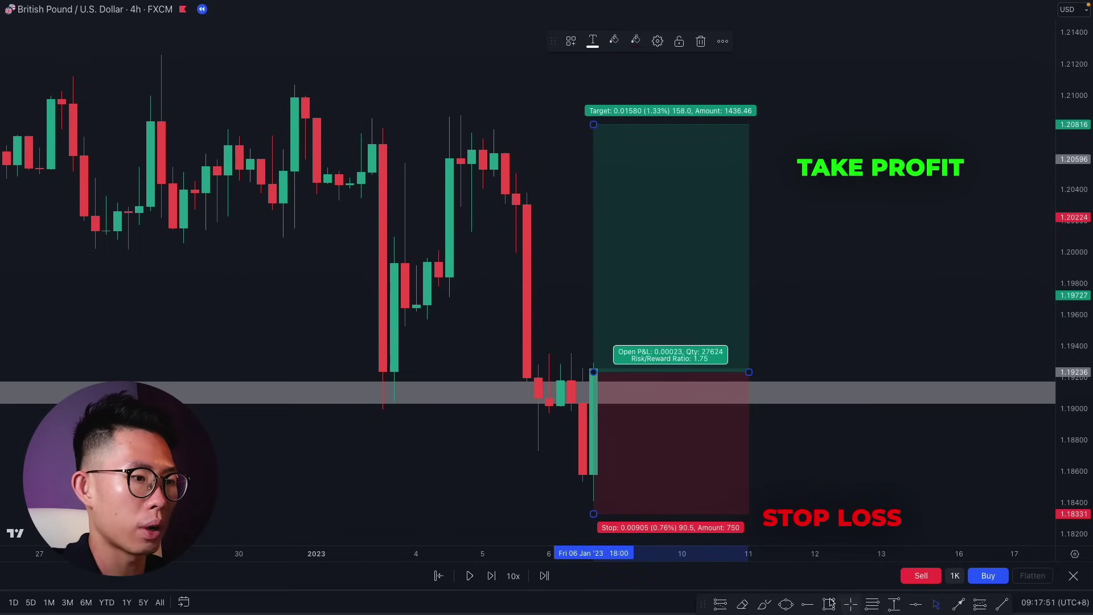
Draw a resistance zone from about 1.20809 to 1.20914 across the swing highs, and raise the long position's take profit to 1.20863 inside it.
click(615, 120)
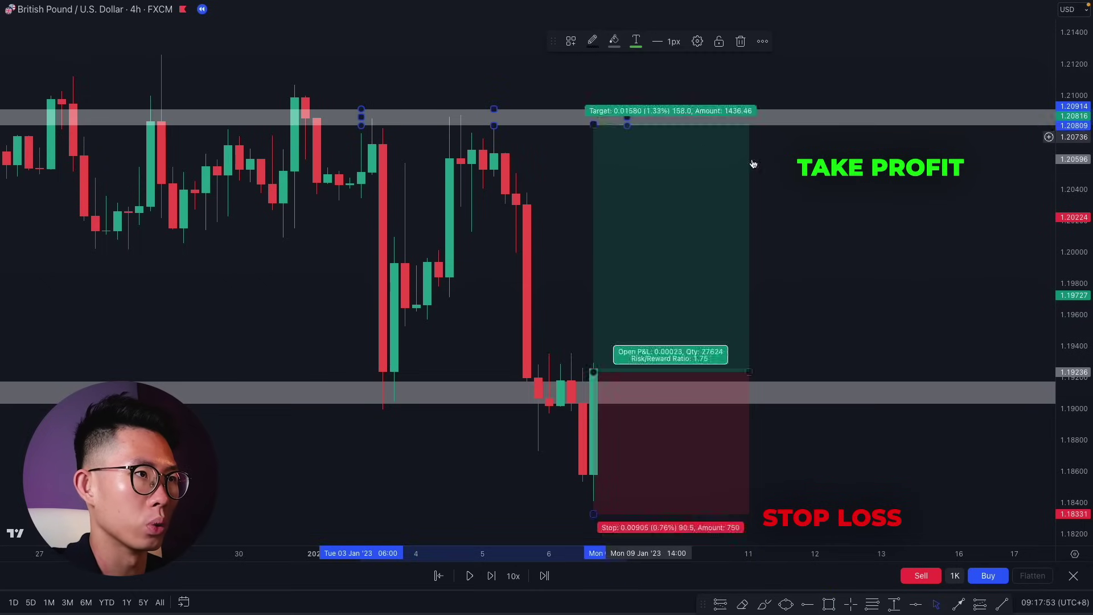
drag(592, 125, 593, 117)
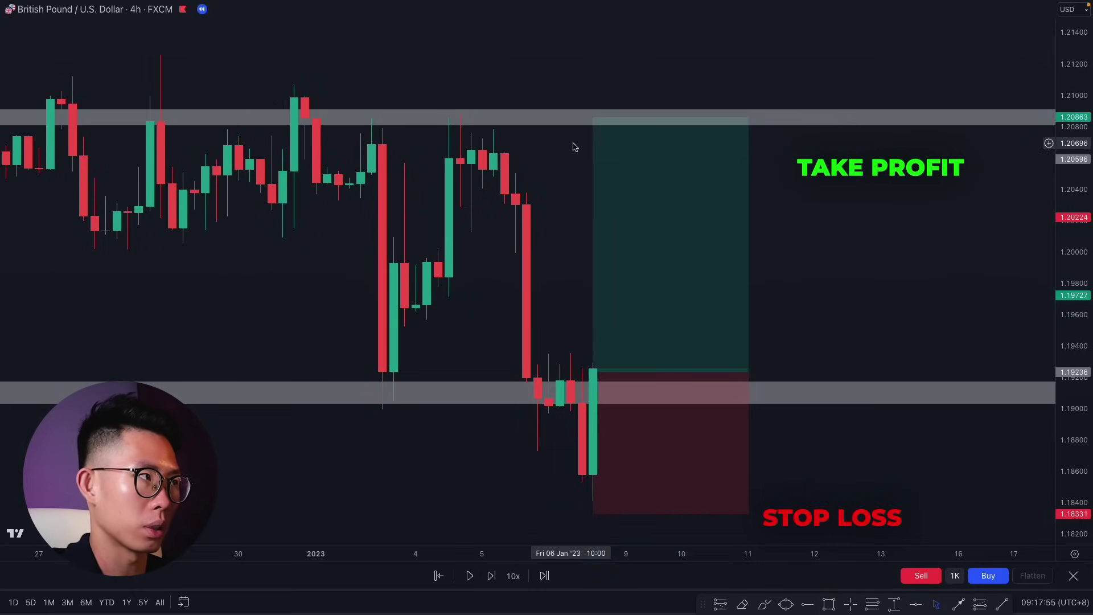
Play the 4-hour GBPUSD replay forward until price reaches the take profit in the resistance zone, and pause it.
scroll(127, 138, down, 2)
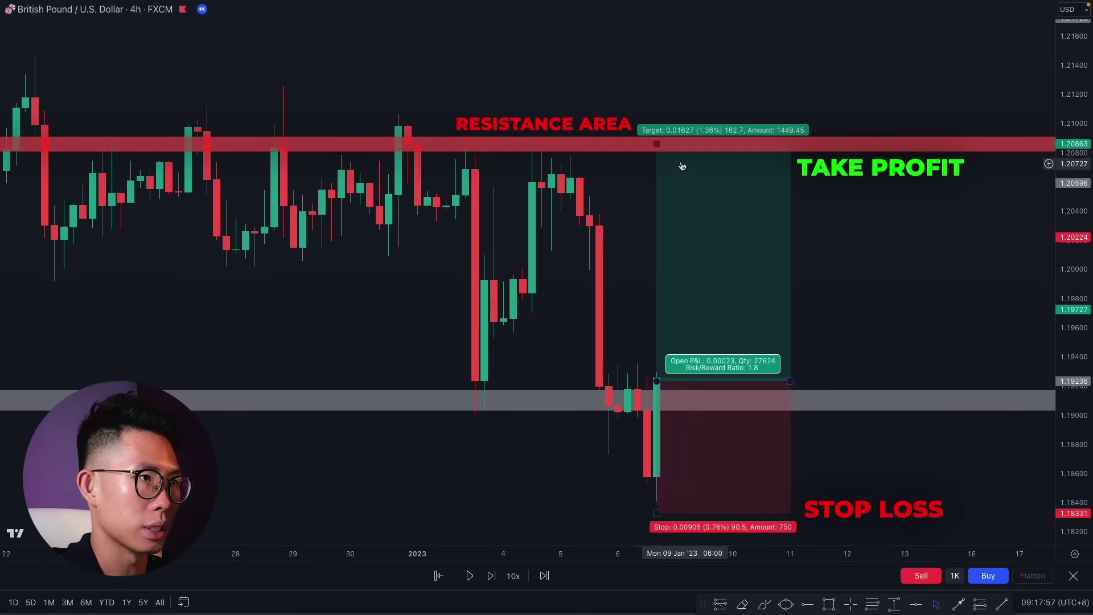
click(470, 575)
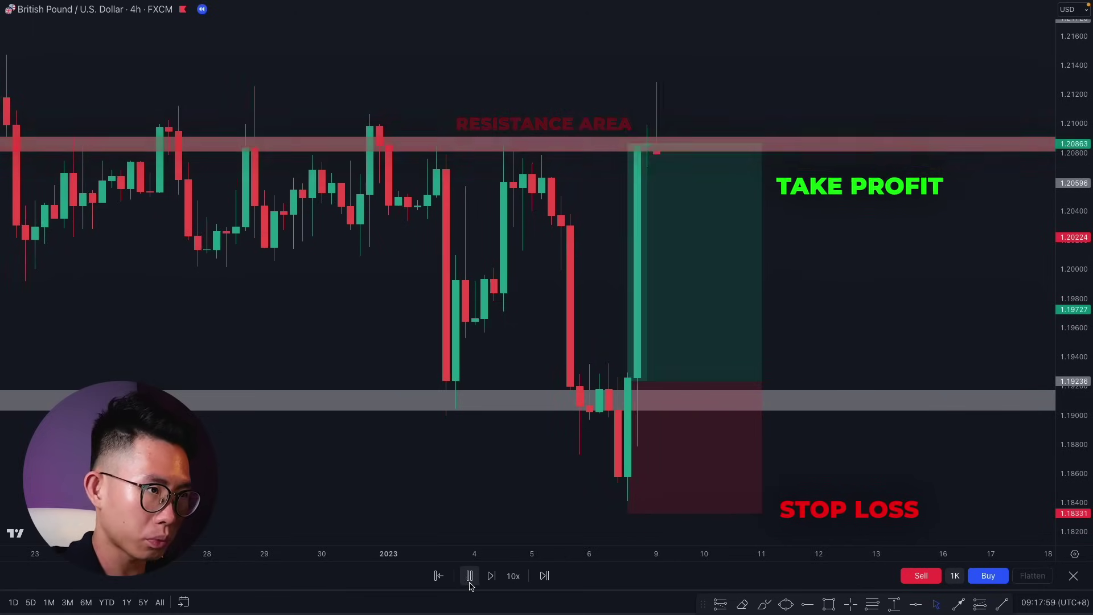
click(470, 576)
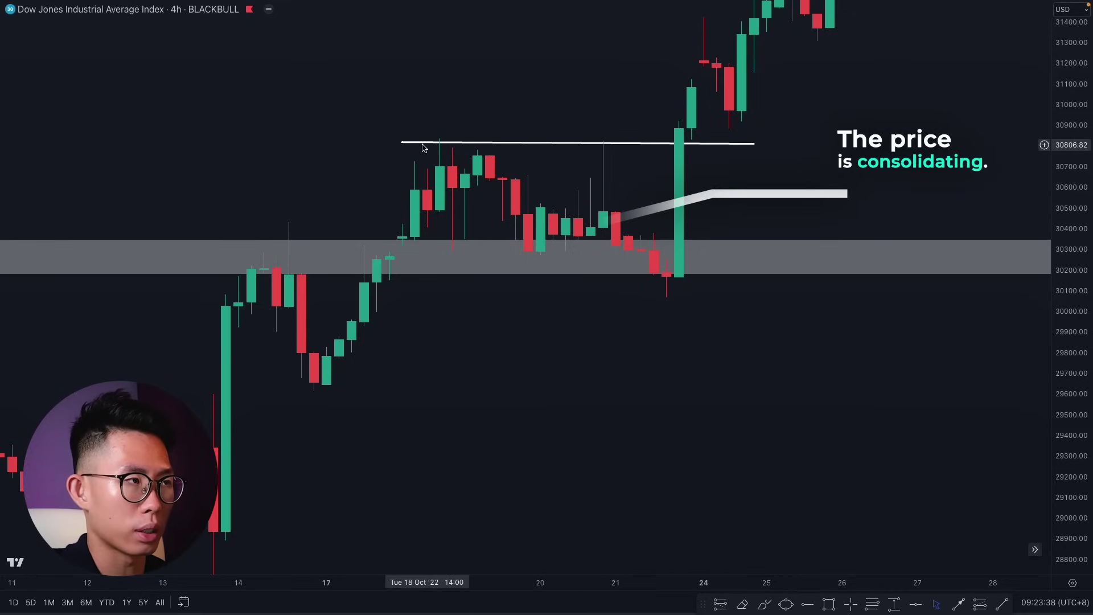
Draw a nearly horizontal trend line at about 30,255 through the Dow Jones support zone, from 18 October to 25 October 2022.
click(401, 143)
key(alt+t)
click(390, 259)
click(792, 260)
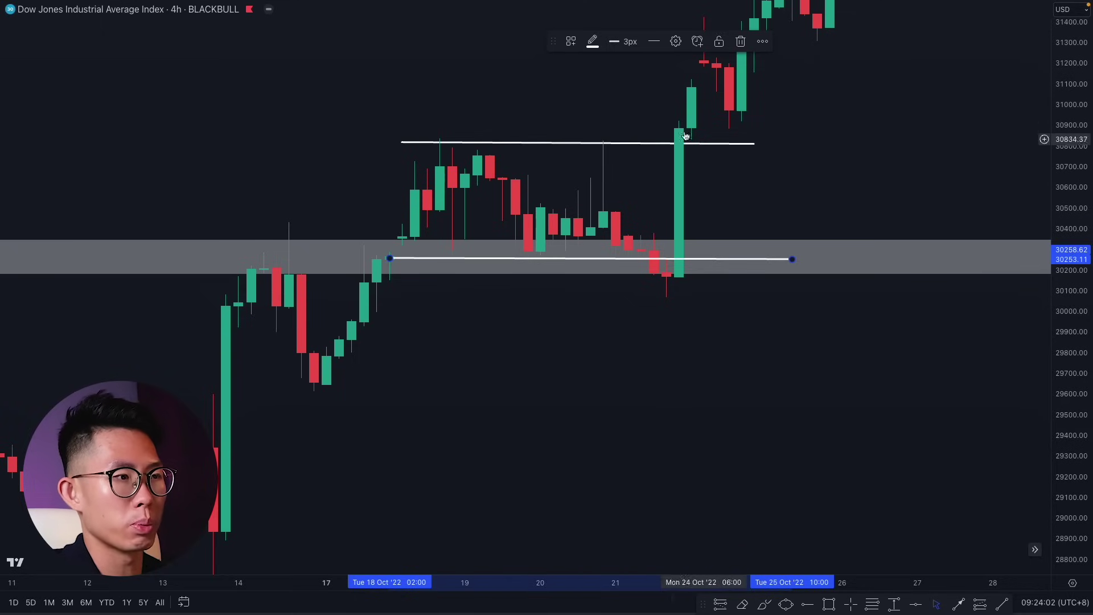
Place a long position on the large bullish breakout candle, with entry at 30839.88 and the stop loss below the support zone.
click(982, 604)
click(679, 138)
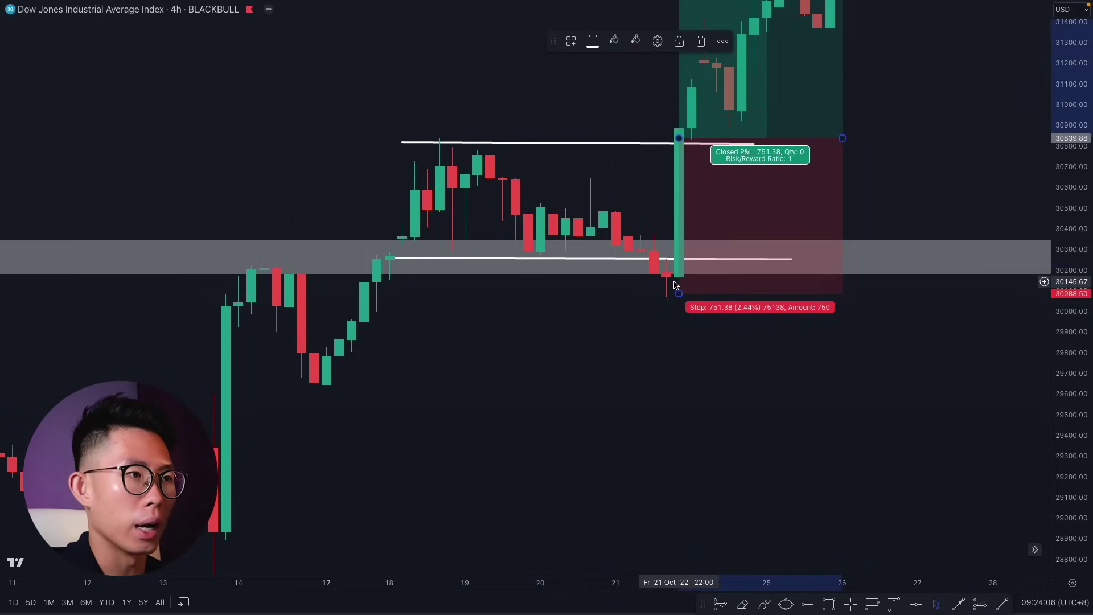
drag(677, 293, 677, 25)
drag(840, 325, 909, 327)
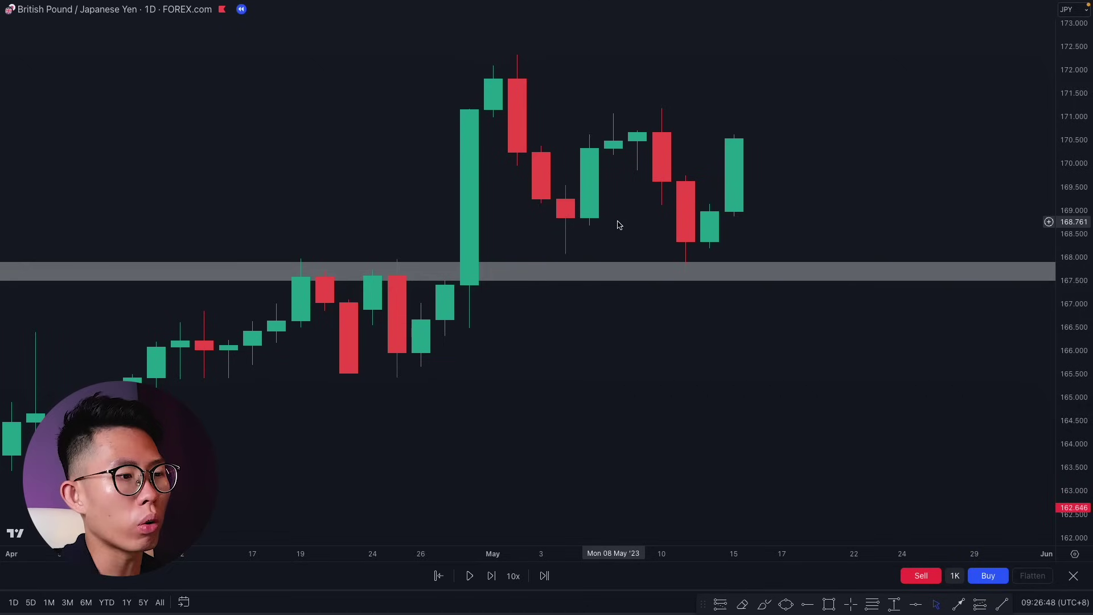
Draw a descending trend line on daily GBPJPY from the 2 May swing high at 172.377 to 168.165 on 30 May.
click(1004, 602)
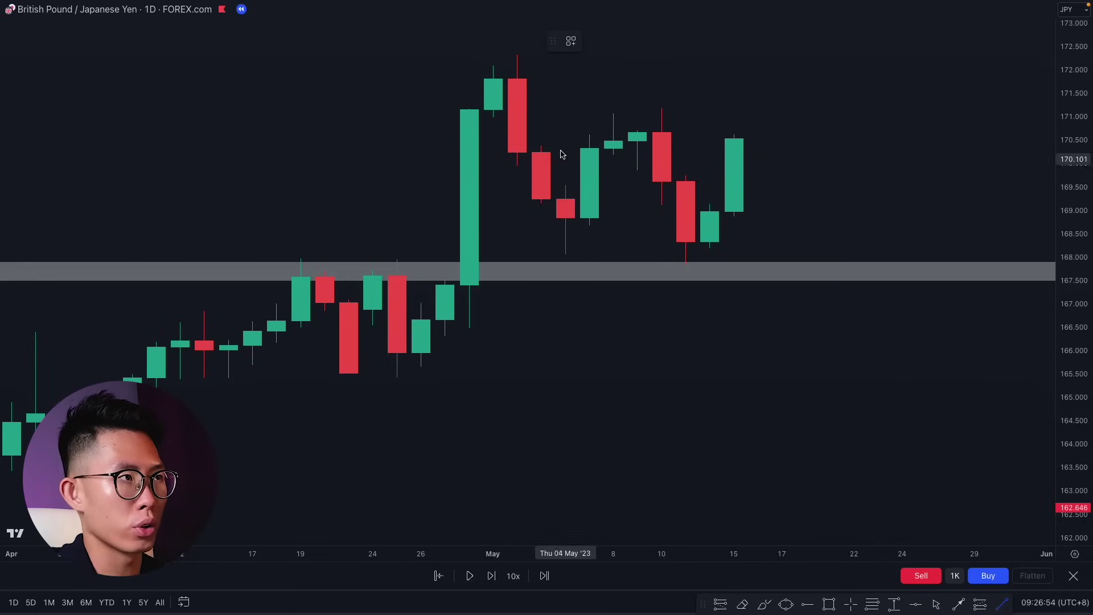
click(517, 54)
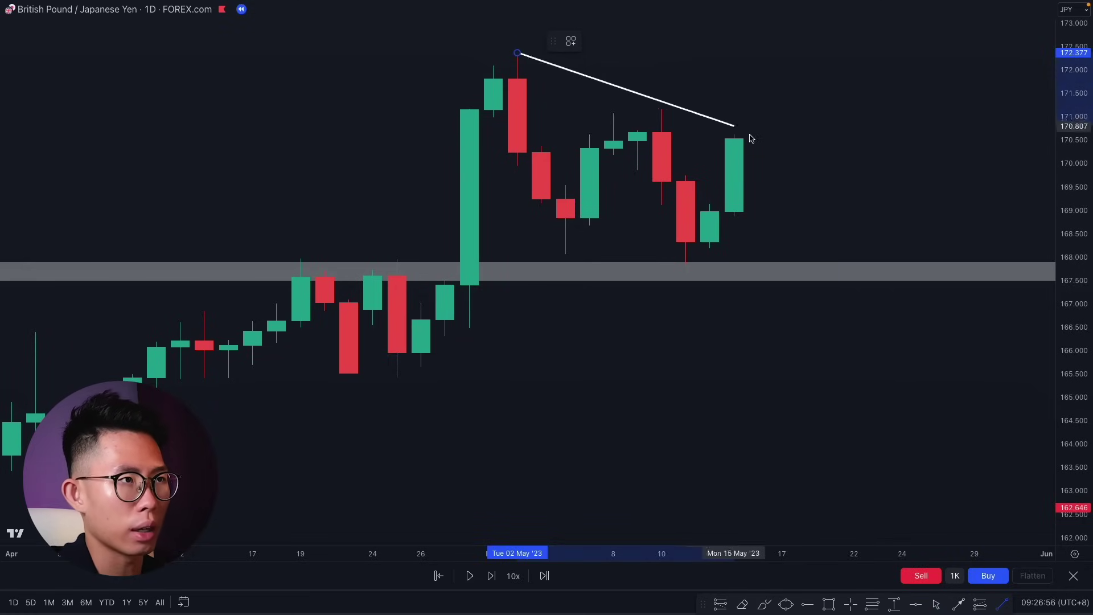
click(1000, 250)
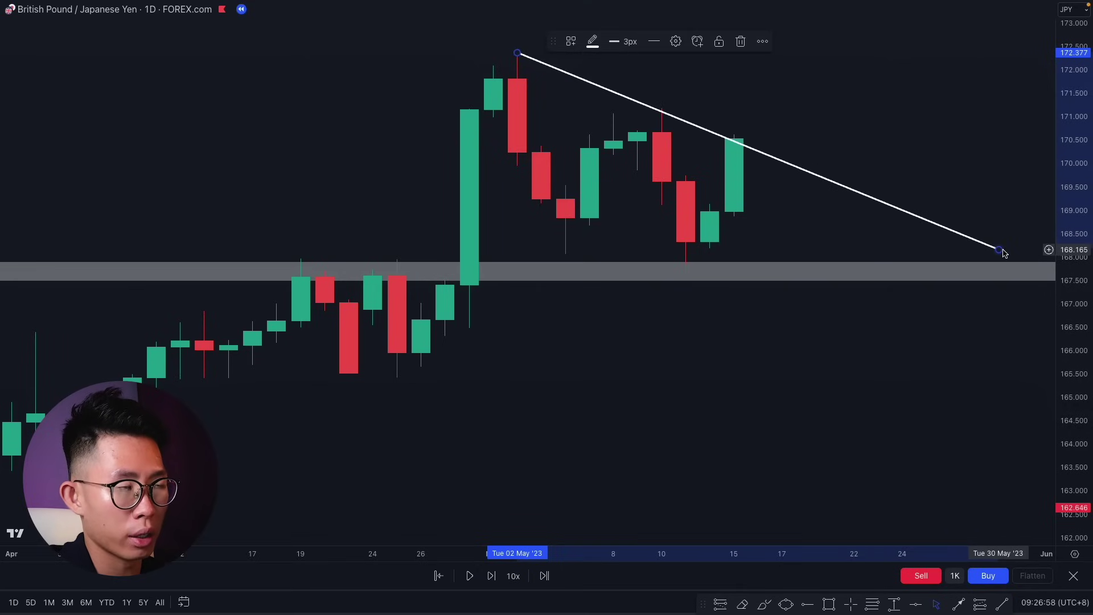
Draw a horizontal trend line at about 168.067 along the lows, from 27 April to the descending line's end on 30 May.
click(1002, 605)
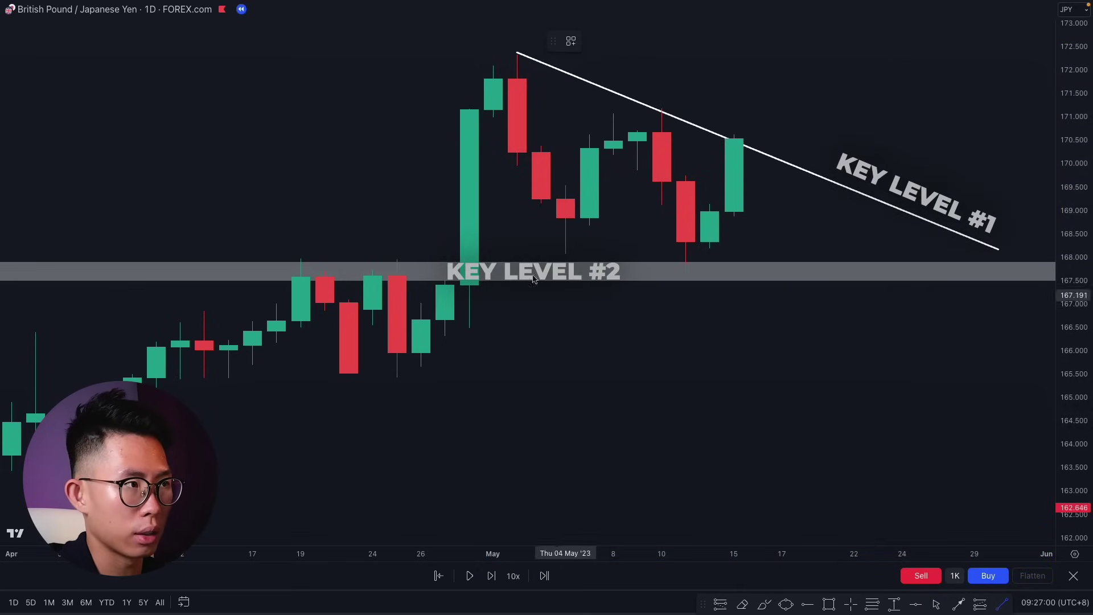
click(444, 255)
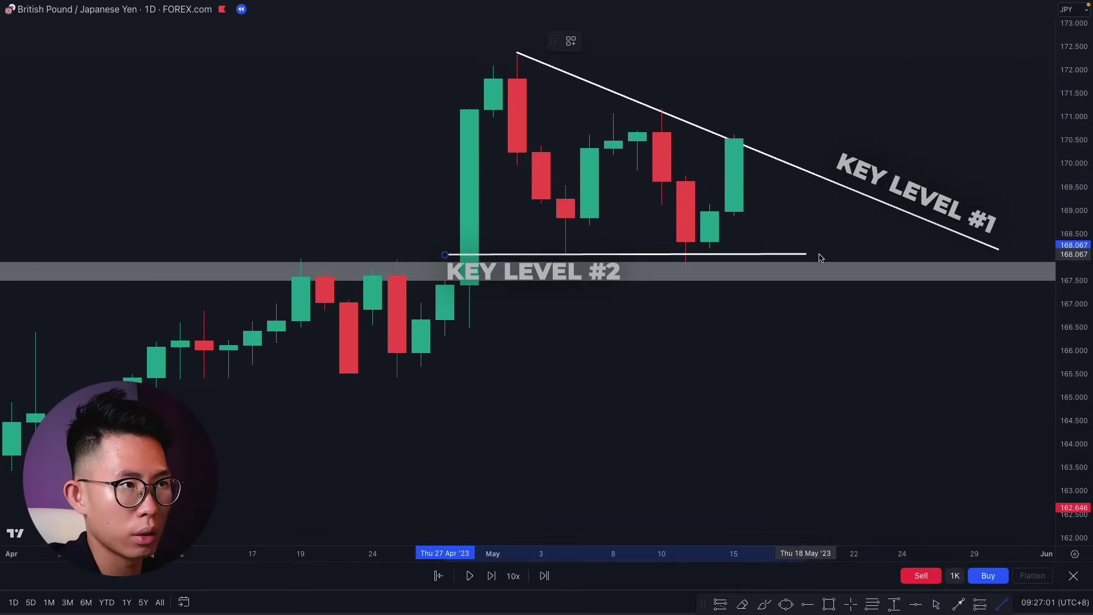
click(999, 251)
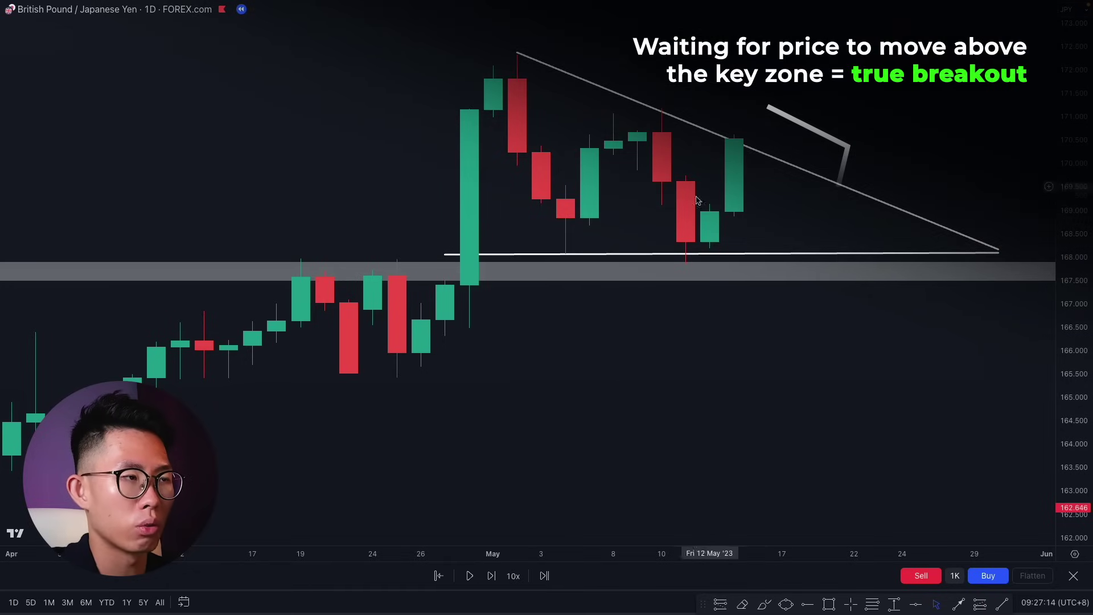
Advance the daily GBPJPY replay by two bars from the 15 May candle at the descending trend line.
scroll(647, 353, right, 2)
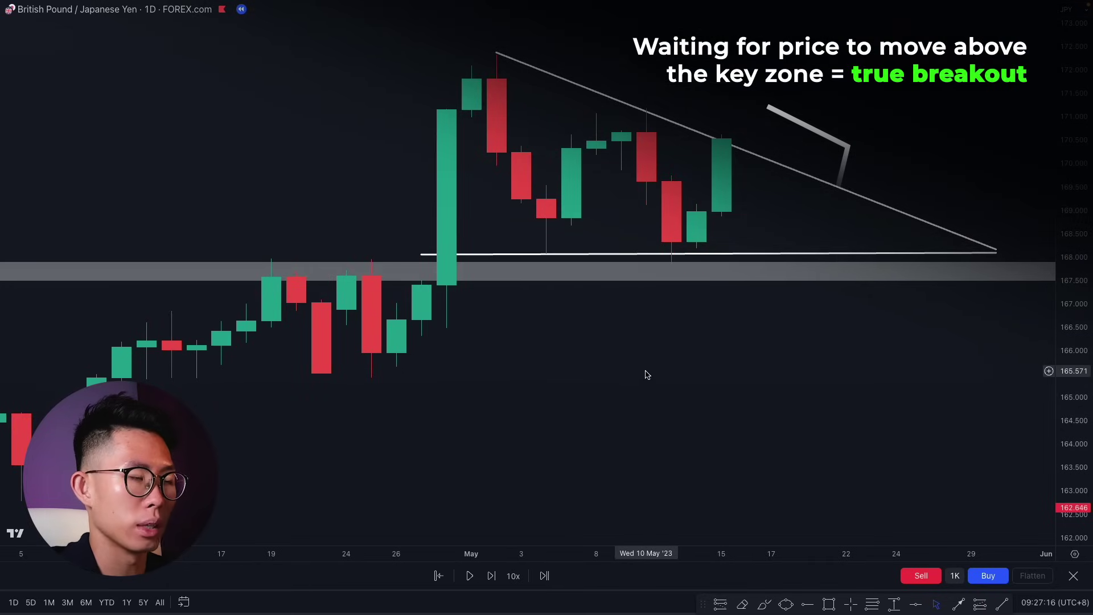
click(491, 576)
click(492, 576)
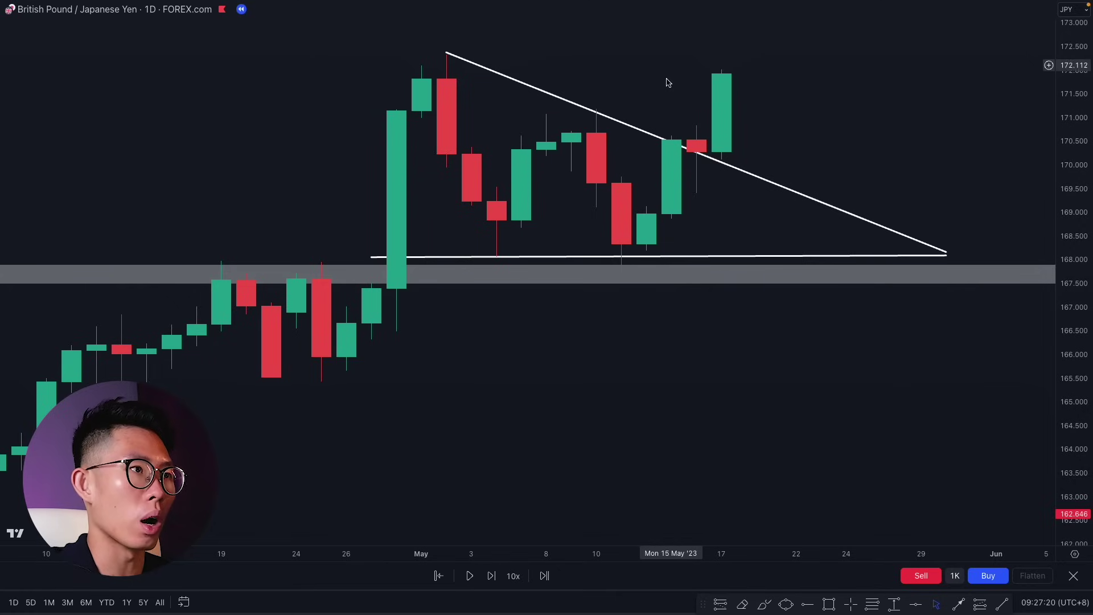
scroll(712, 97, down, 1)
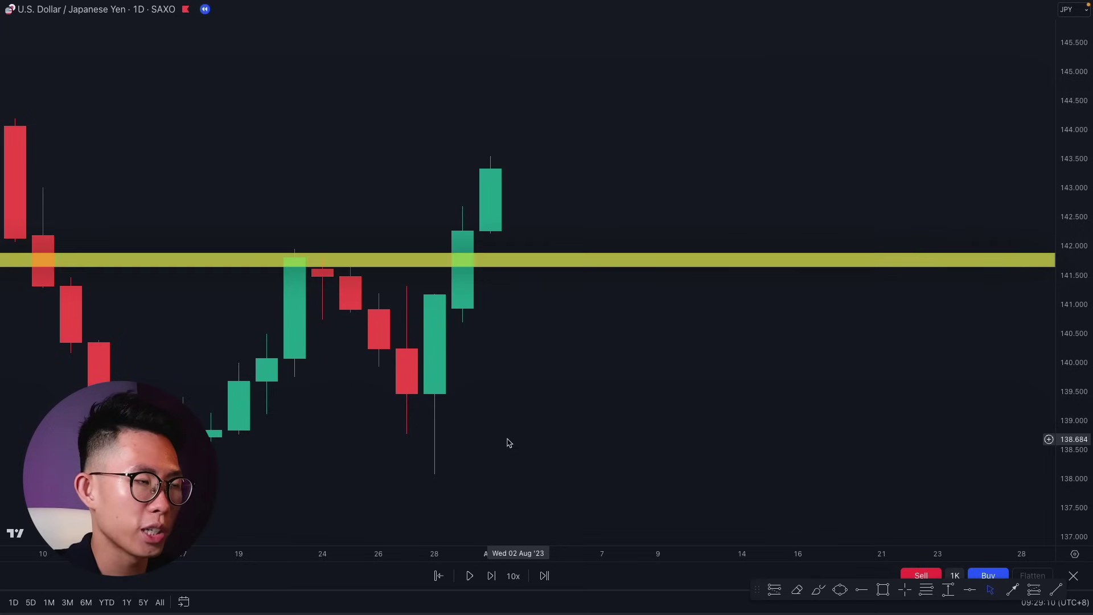
Advance the daily USDJPY replay by three bars so the candles after the breakout run through 4 August.
click(494, 584)
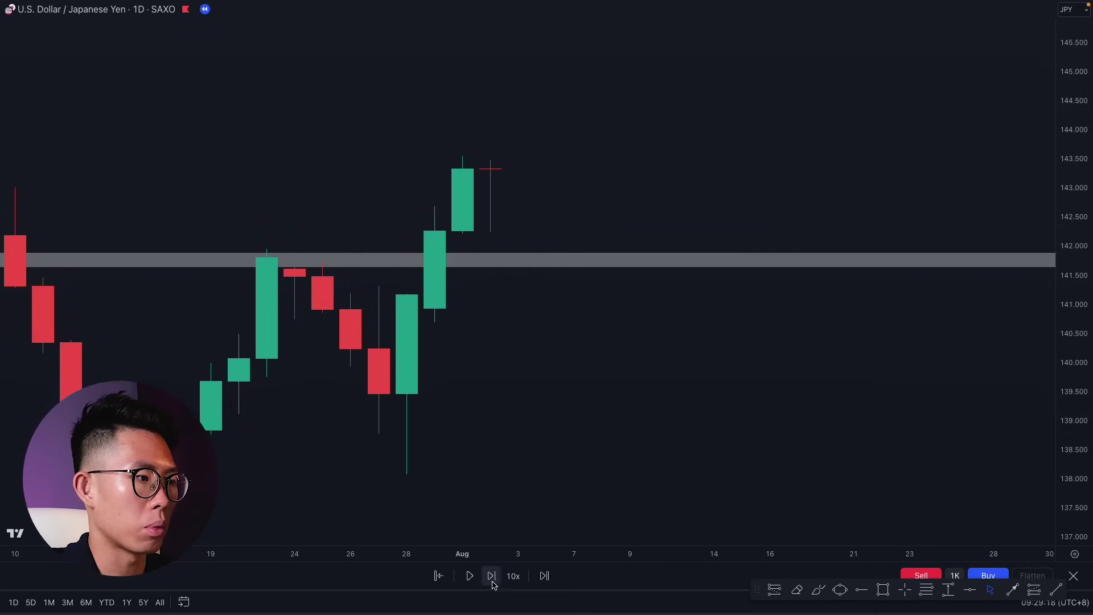
click(493, 585)
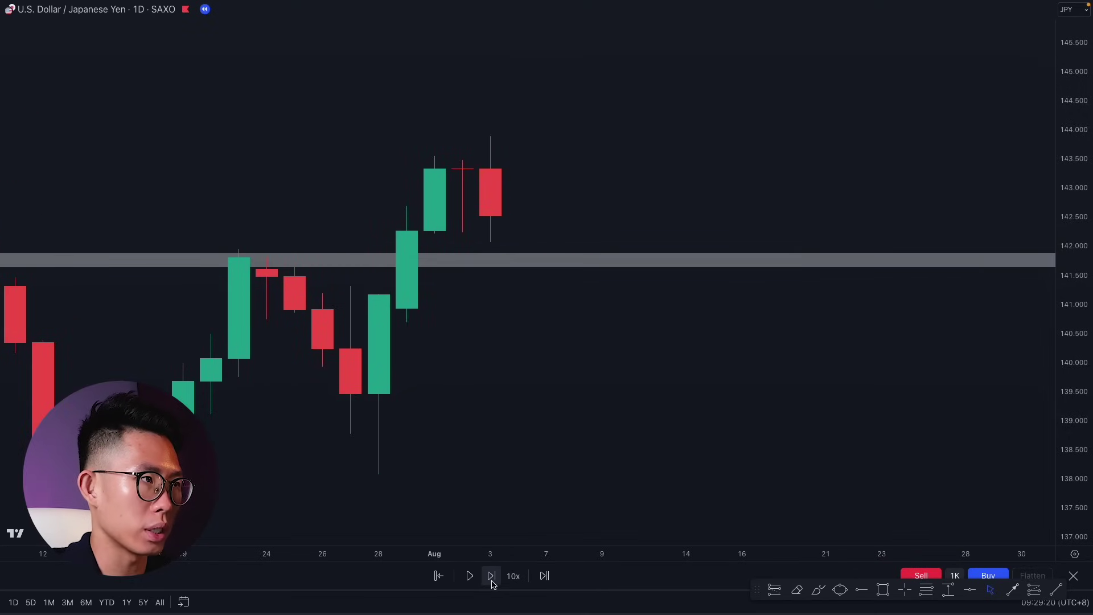
click(493, 584)
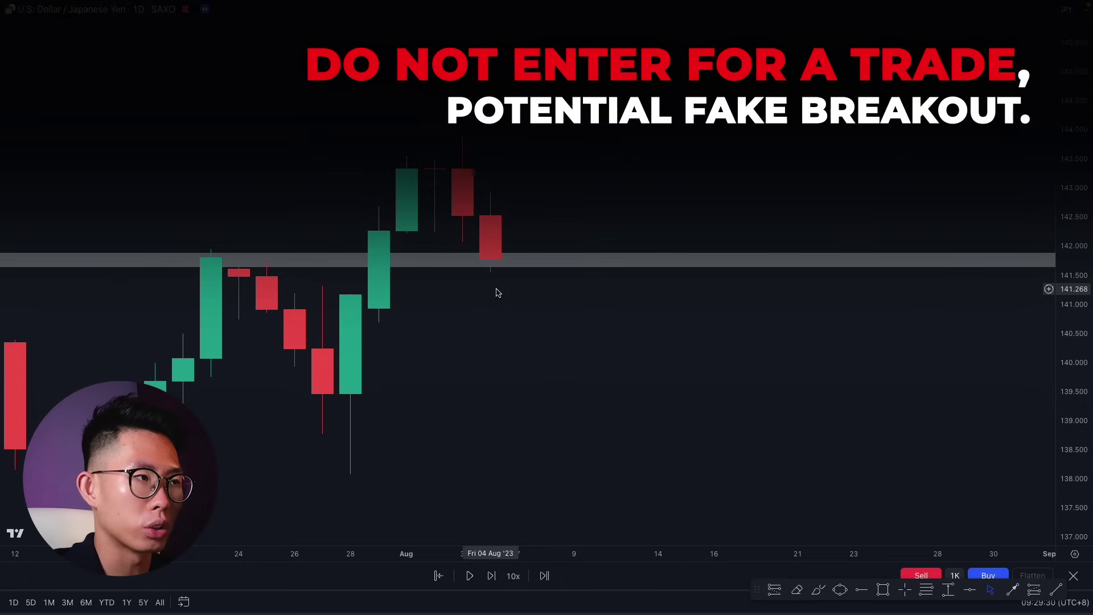
Sketch a downward arrow with the brush below the 4 August candle and delete the brush marks.
click(820, 589)
mouse_move(518, 396)
mouse_down()
mouse_move(571, 436)
mouse_move(574, 384)
mouse_up()
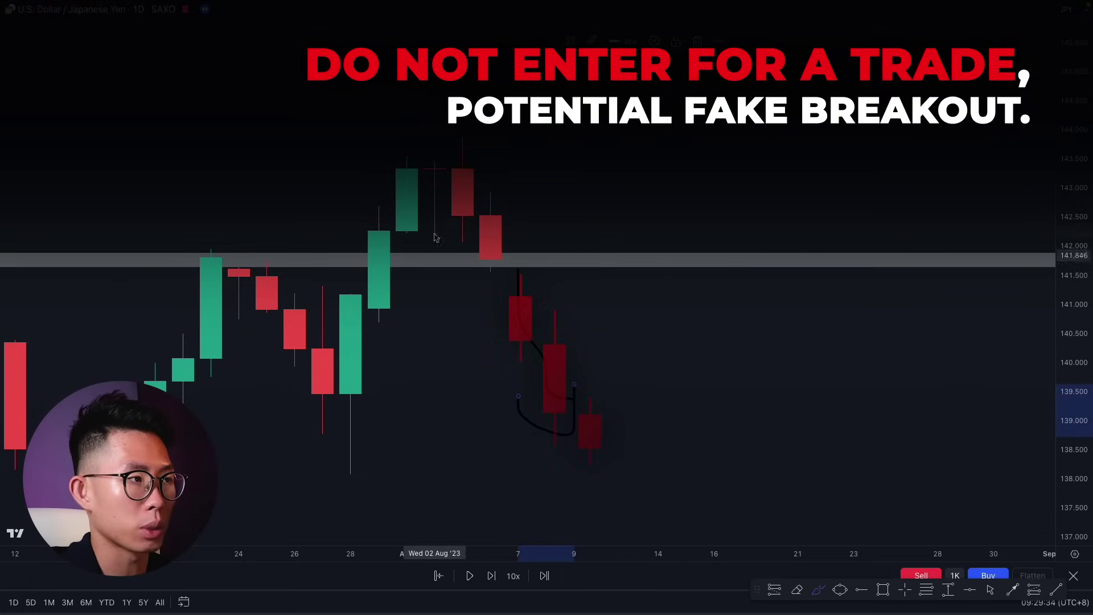
key(Delete)
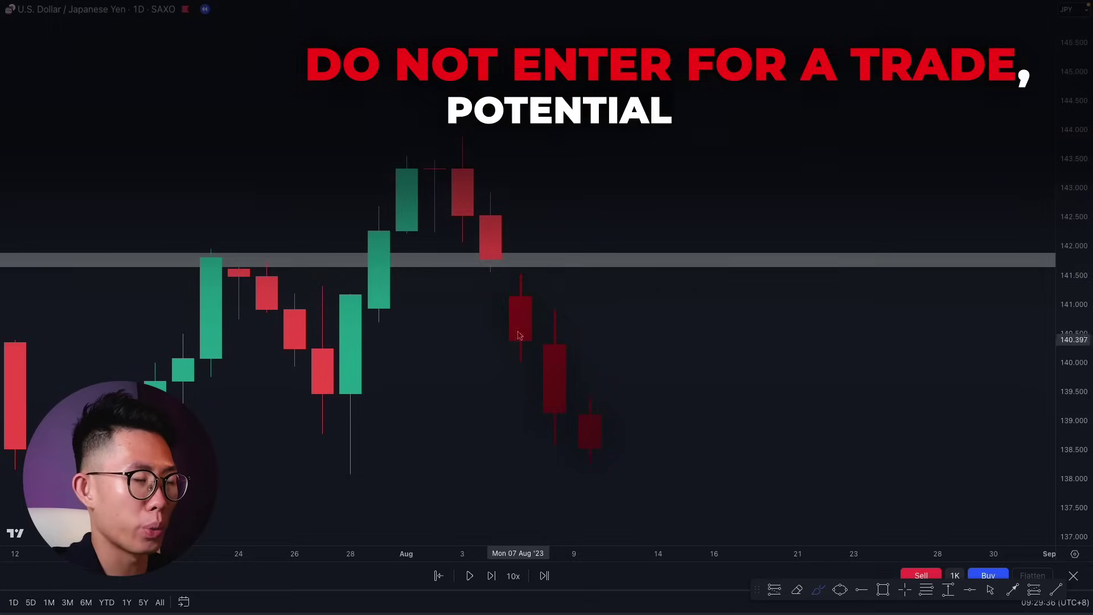
click(497, 291)
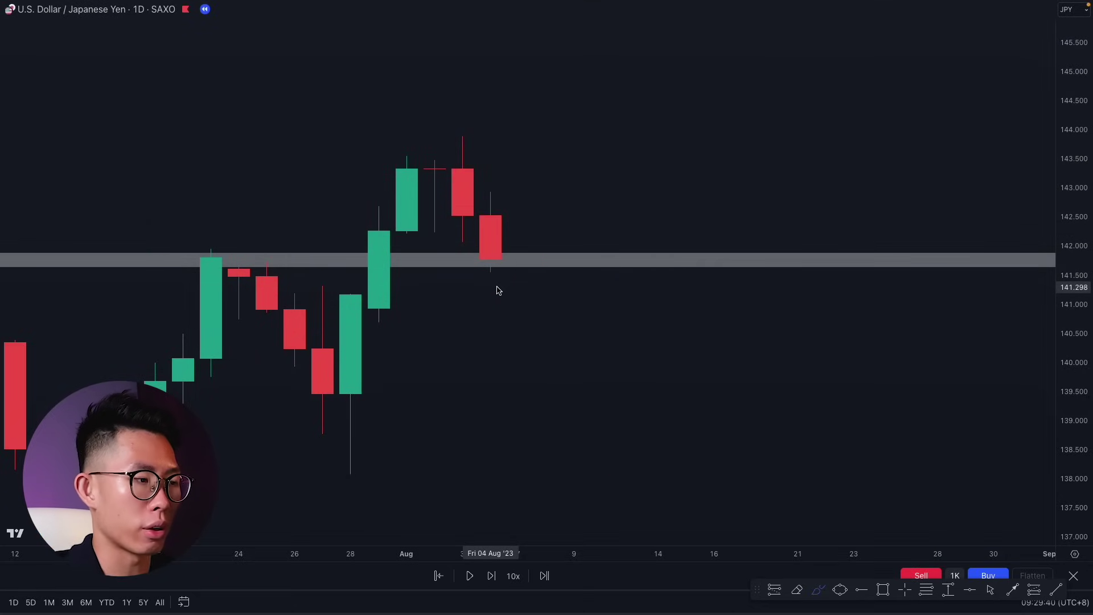
Advance the replay one bar and place a long position on the 7 August candle: entry 142.433, stop loss 141.317, take profit 146.064.
click(492, 576)
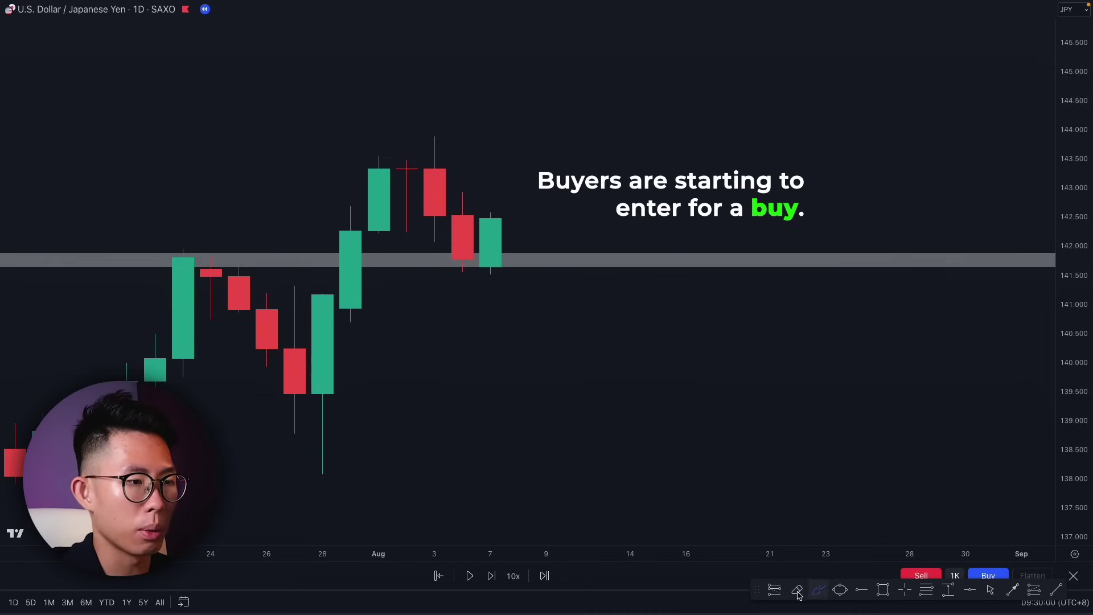
click(990, 590)
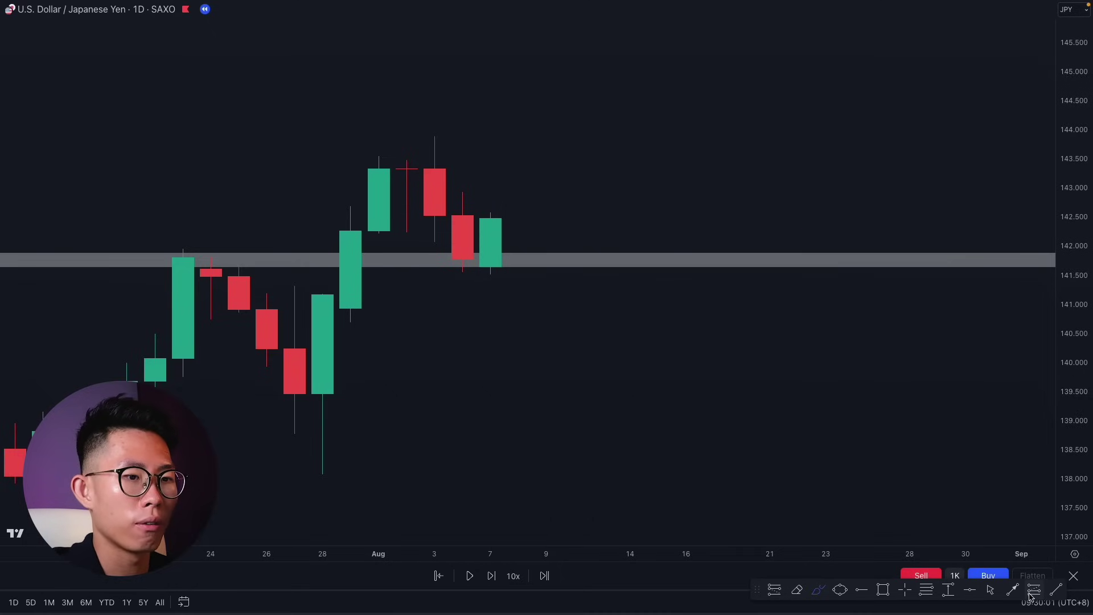
click(490, 221)
drag(490, 298, 490, 286)
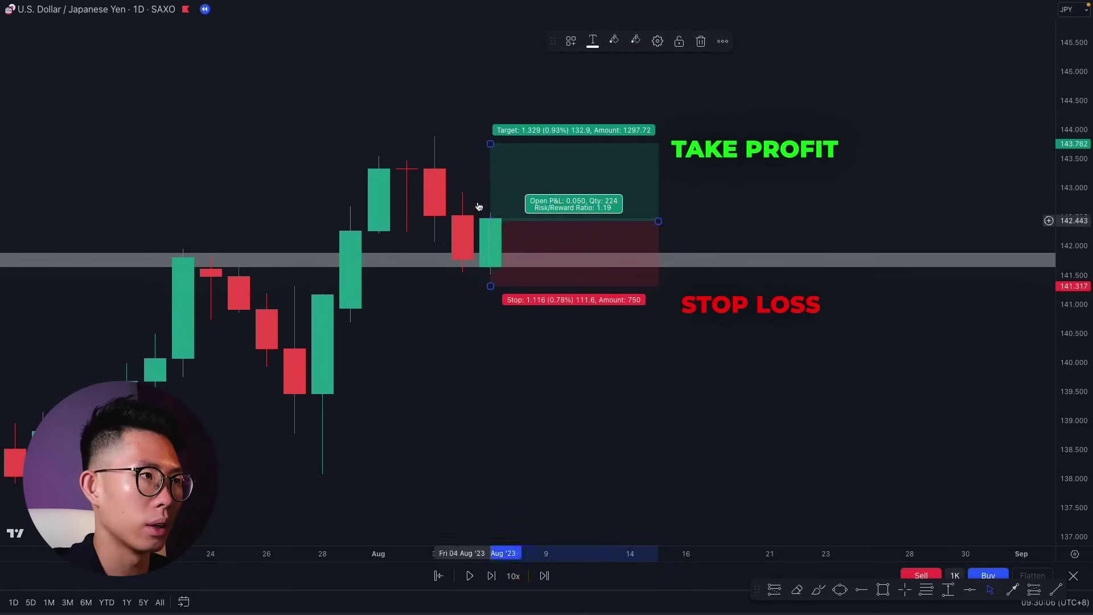
drag(488, 144, 491, 10)
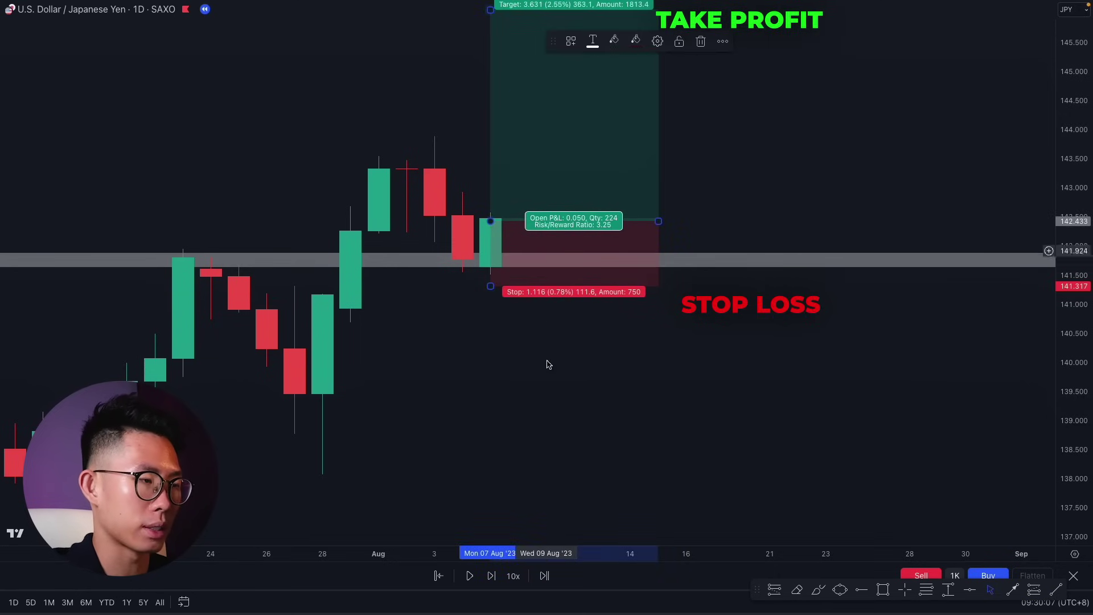
Advance the daily USDJPY replay by seven bars to follow the long position, and deselect the position.
click(488, 580)
click(488, 583)
click(488, 584)
click(488, 583)
click(488, 583)
click(488, 583)
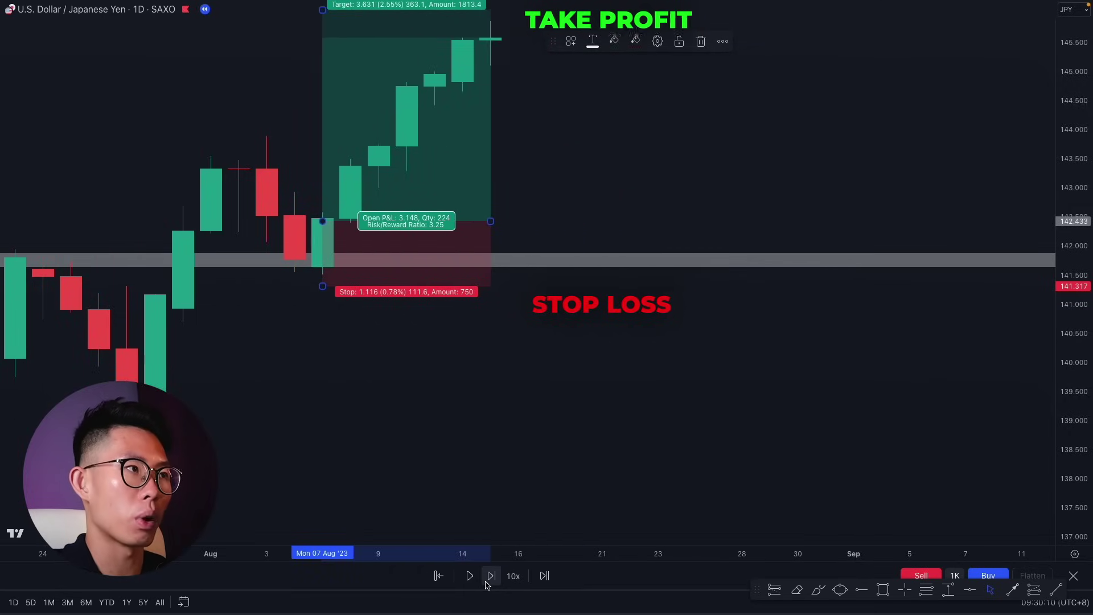
click(488, 583)
click(398, 427)
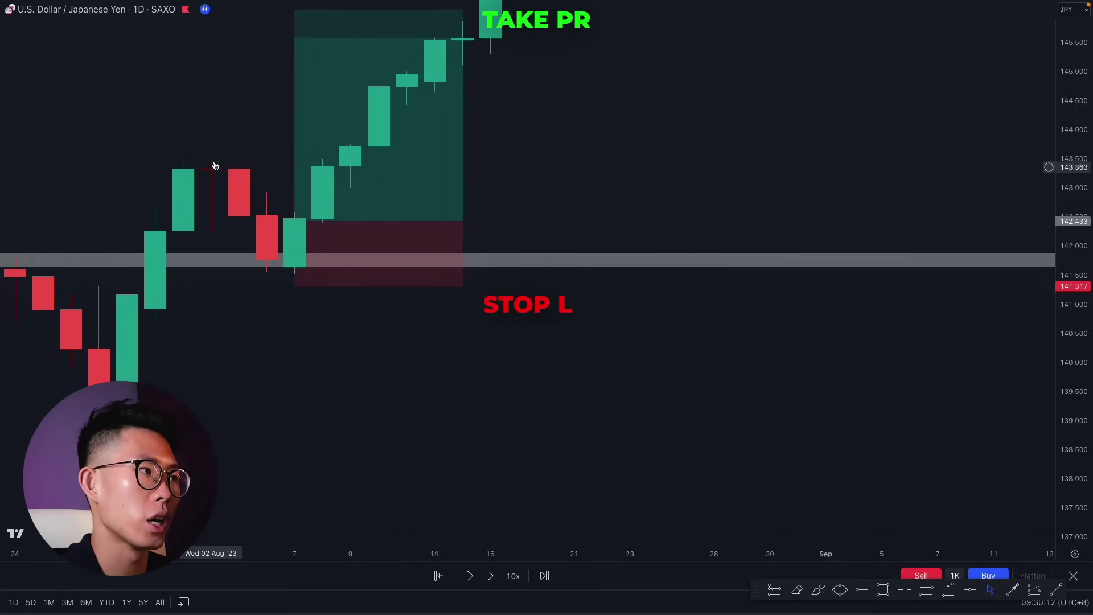
Sketch a freehand brush mark from the broken zone near the 1 August candle to the area below the long position.
drag(404, 375, 638, 409)
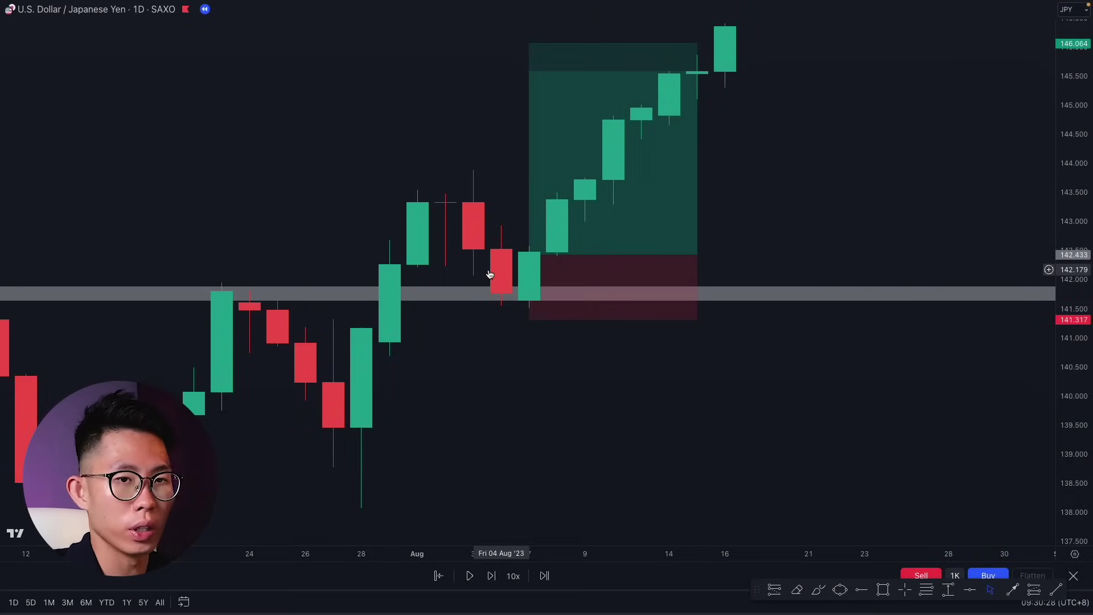
click(818, 590)
mouse_move(414, 288)
mouse_down()
mouse_move(476, 183)
mouse_move(688, 468)
mouse_move(783, 476)
mouse_move(781, 454)
mouse_up()
click(753, 457)
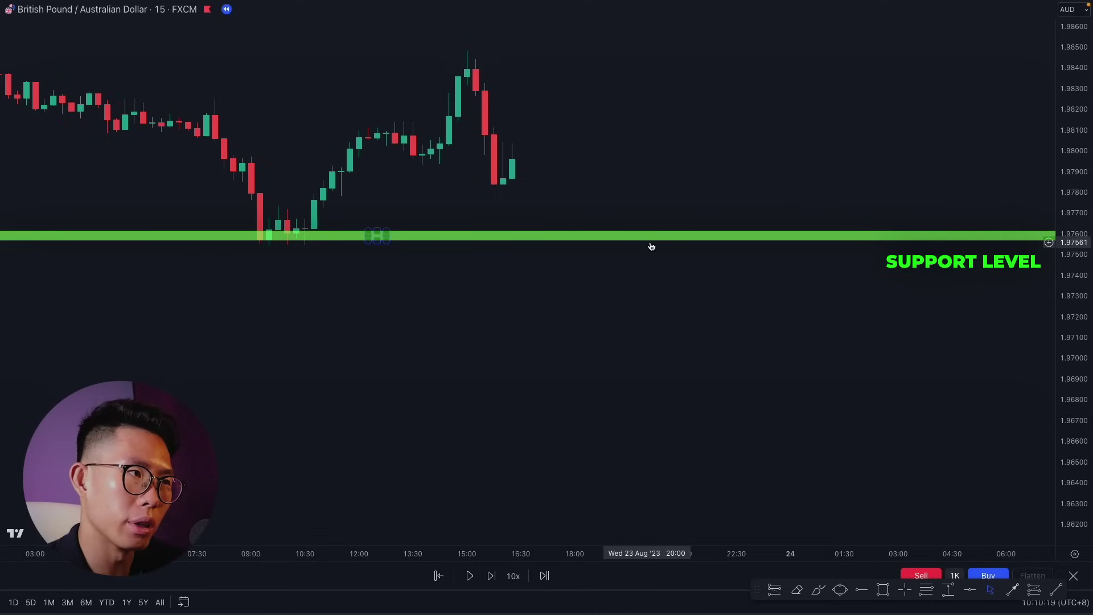
Advance the 15-minute GBPAUD replay by one bar from the candles above the support level.
click(488, 576)
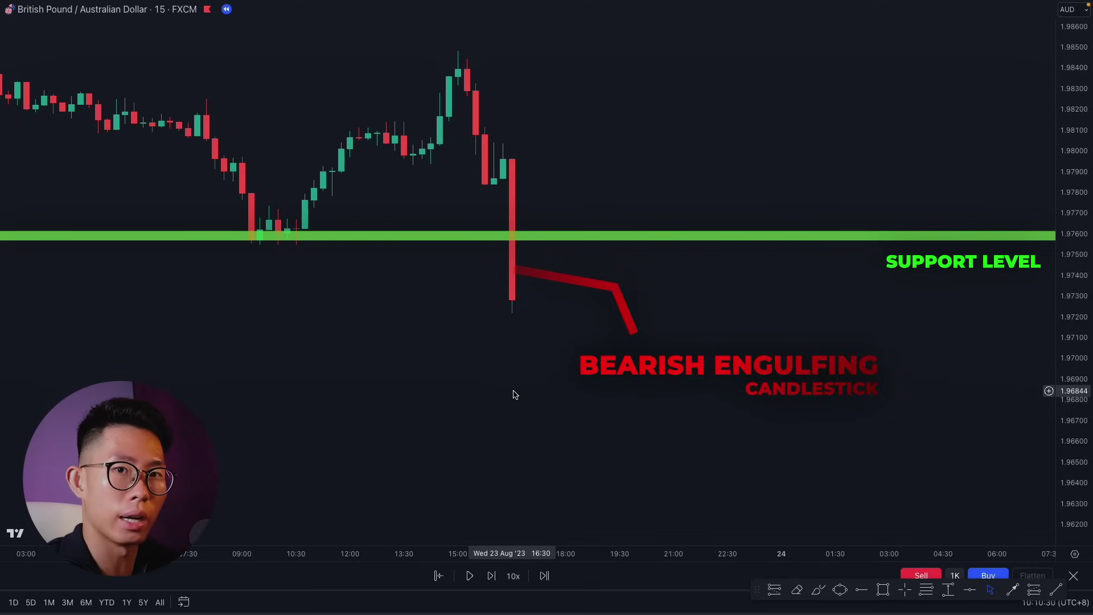
Sketch small descending candle shapes toward the support level with the brush, beside the 16:30 candle, and undo the brush marks.
click(819, 589)
mouse_move(545, 189)
mouse_down()
mouse_move(555, 208)
mouse_move(550, 196)
mouse_up()
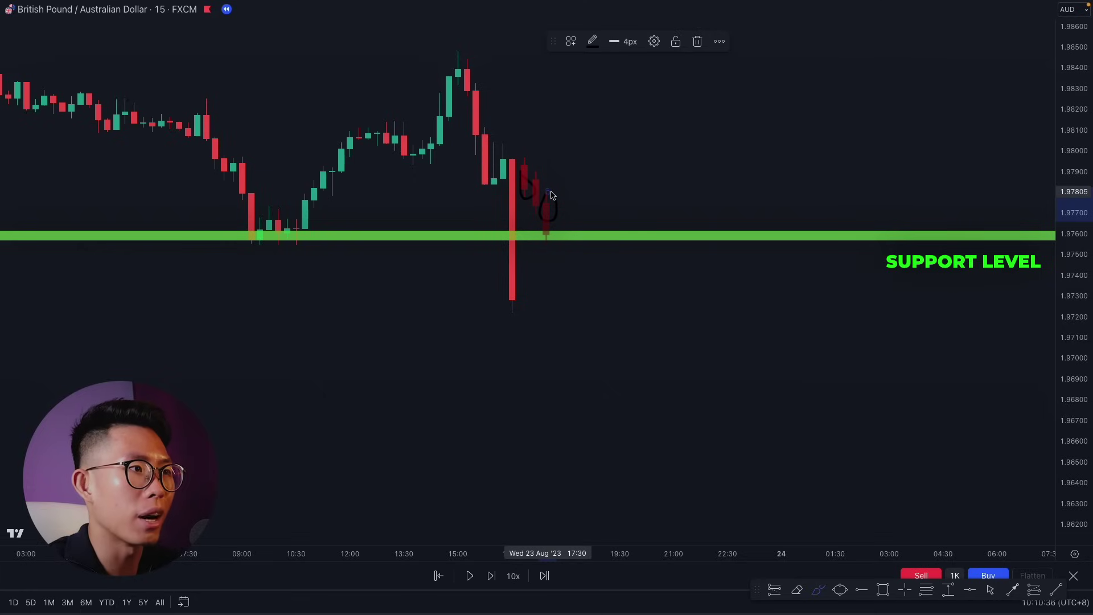
key(ctrl+z)
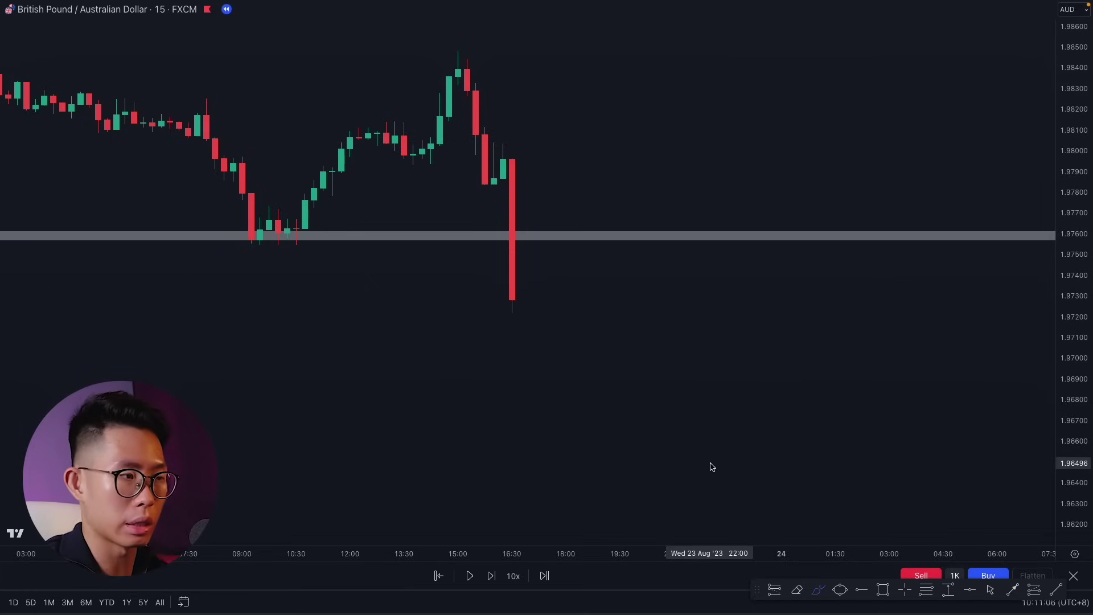
Advance the 15-minute GBPAUD replay by 20 bars from the large bearish candle that broke the support level.
click(491, 576)
click(491, 575)
click(491, 575)
click(491, 575)
click(491, 575)
click(491, 575)
click(491, 576)
click(491, 575)
click(491, 576)
click(491, 575)
click(491, 576)
click(491, 576)
click(491, 576)
click(491, 576)
click(491, 576)
click(490, 575)
click(491, 576)
click(491, 576)
click(491, 576)
click(491, 576)
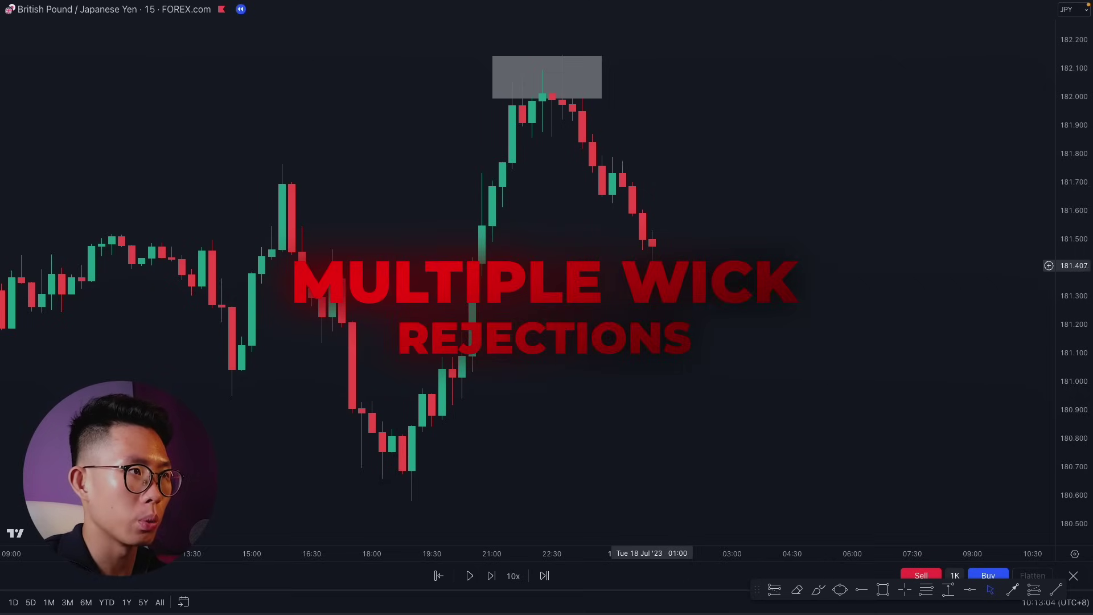
Place a short position at 181.937 from the 23:00 candle, with the stop just above the grey zone and the target near the previous swing low.
scroll(639, 262, up, 2)
drag(599, 234, 625, 234)
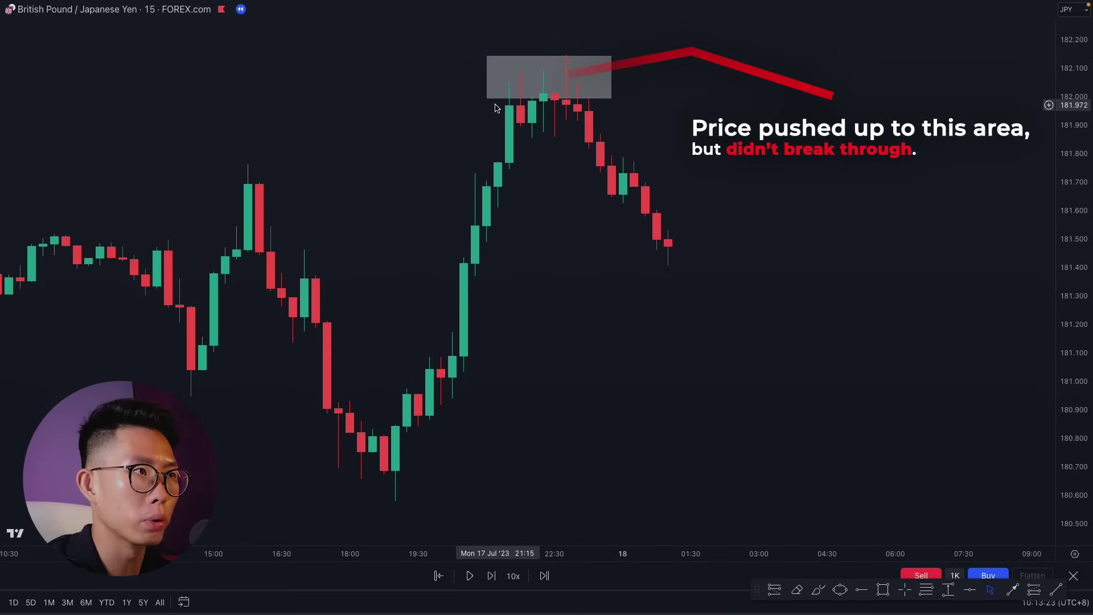
click(501, 86)
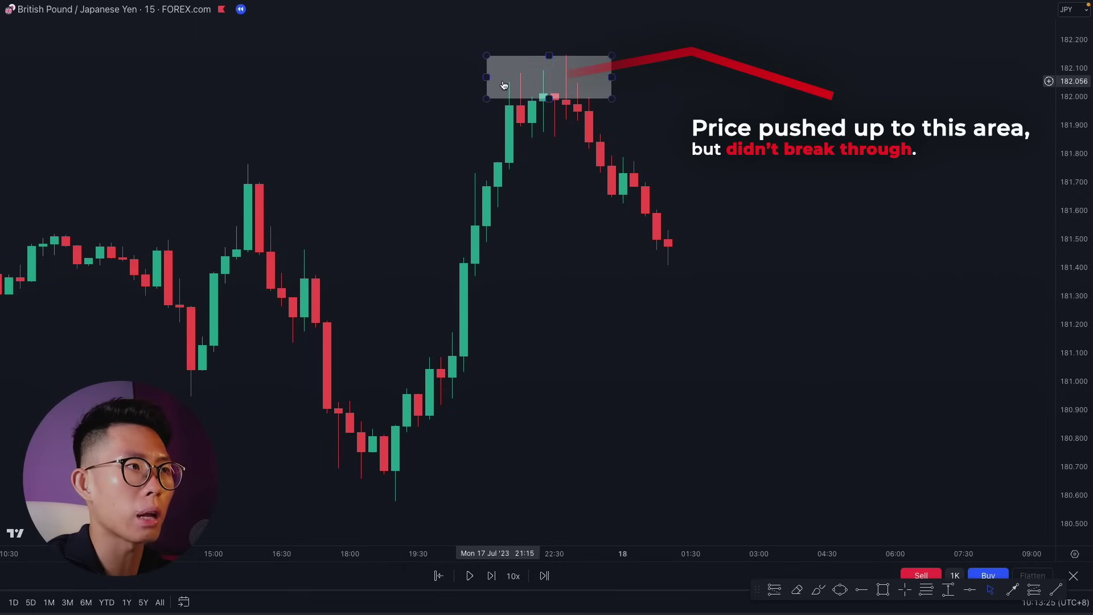
click(519, 125)
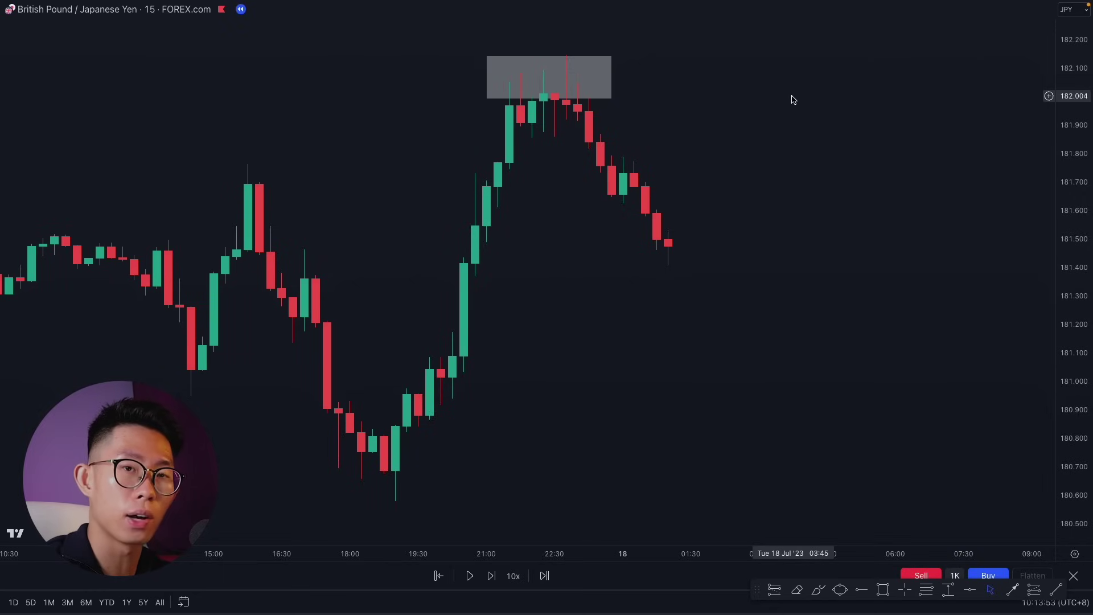
click(774, 590)
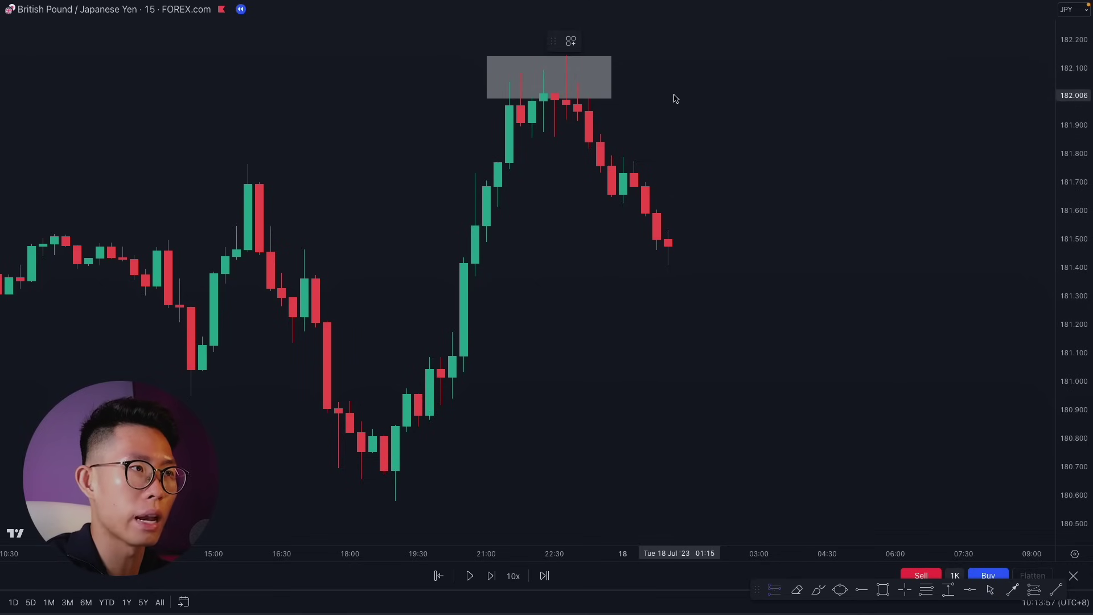
click(577, 114)
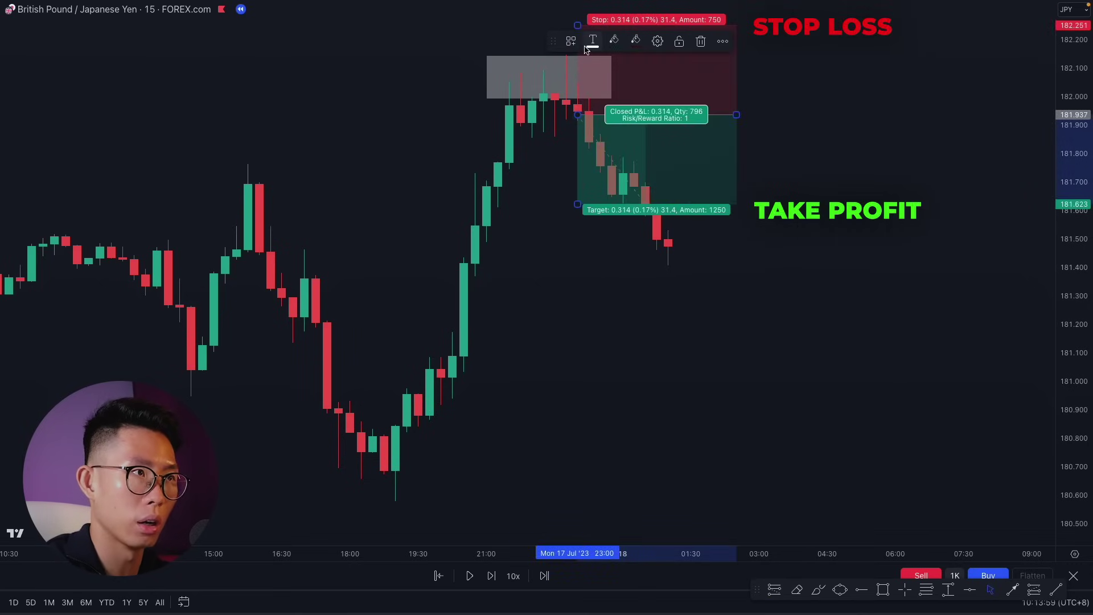
drag(550, 41, 503, 53)
drag(577, 26, 576, 43)
drag(578, 204, 586, 492)
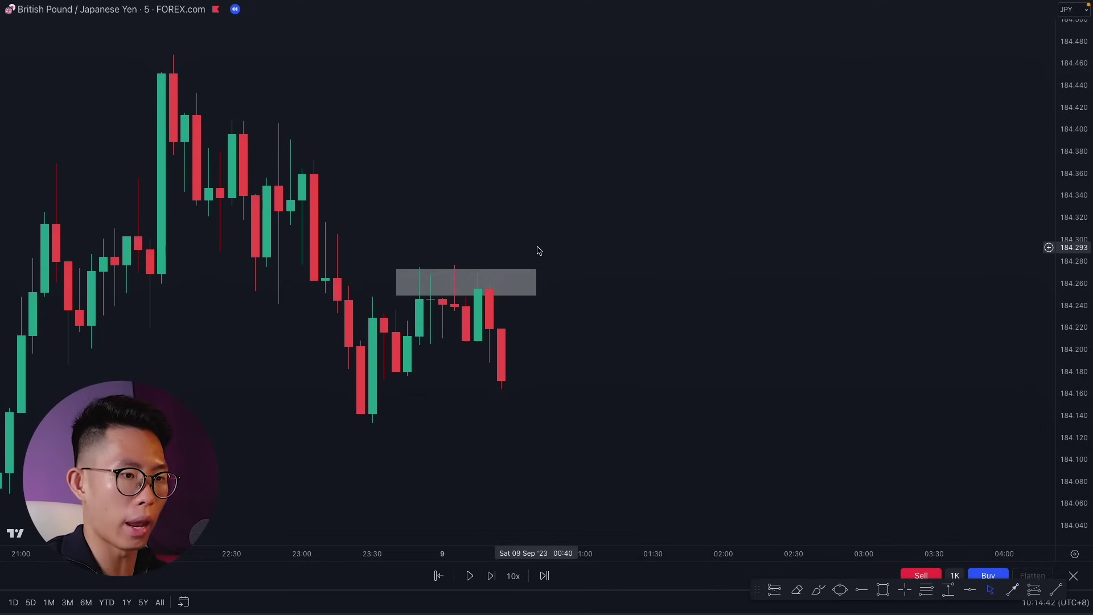
Draw a Fibonacci retracement from the 23:05 swing high at 184.372 down to the swing low at 184.132 on the 5-minute chart.
click(926, 590)
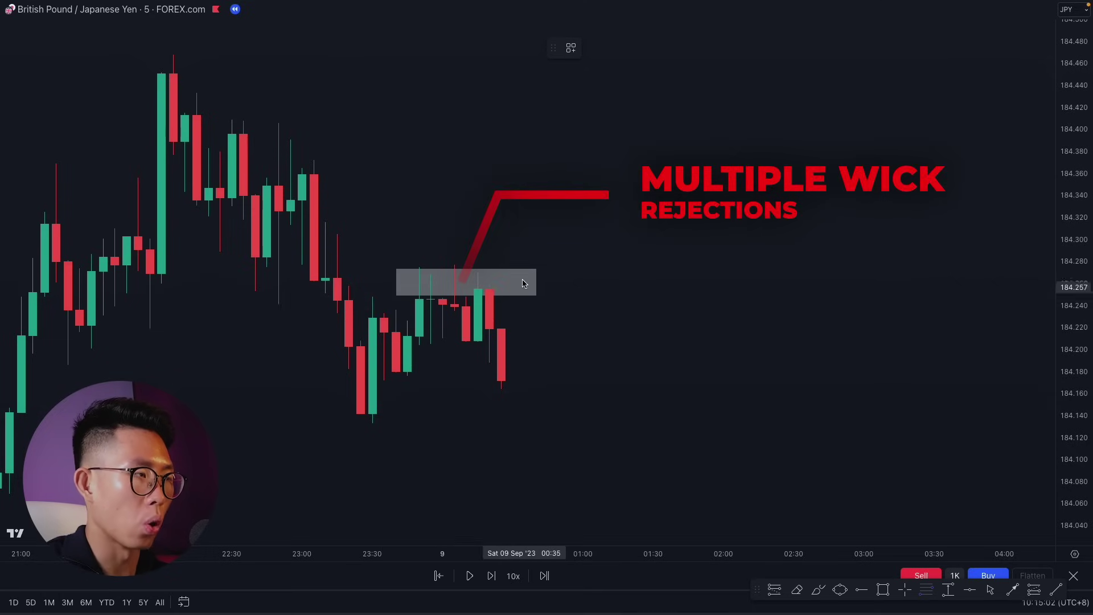
click(315, 162)
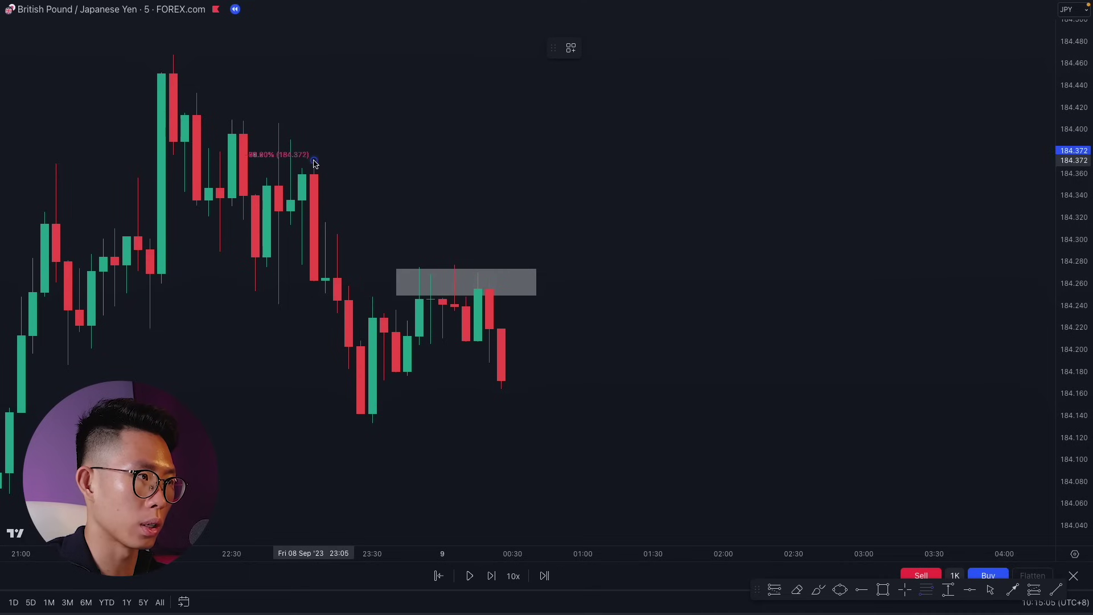
click(666, 426)
click(330, 244)
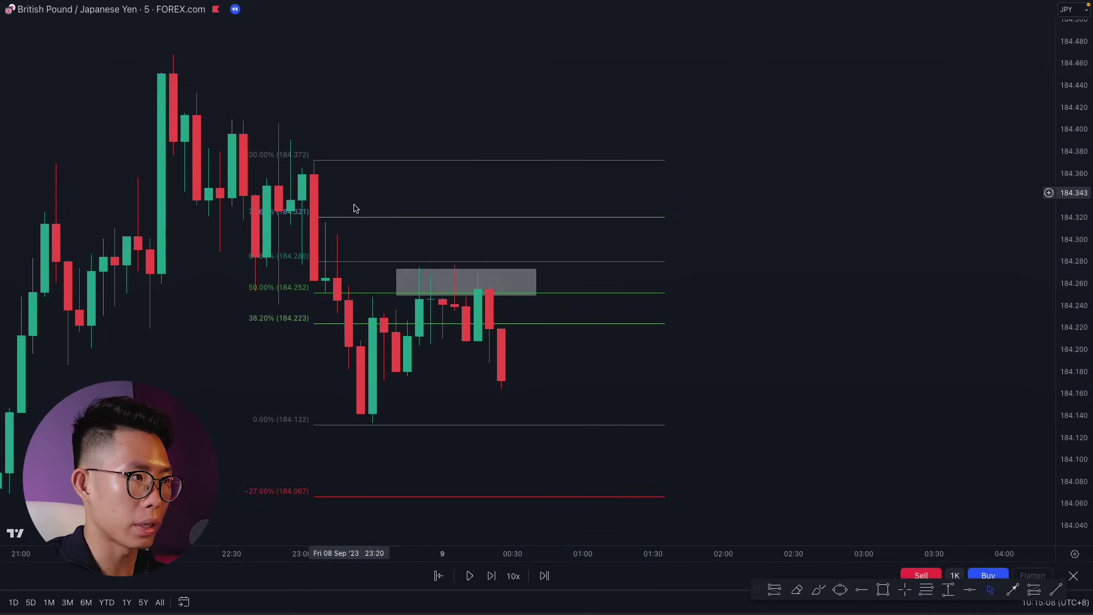
click(428, 290)
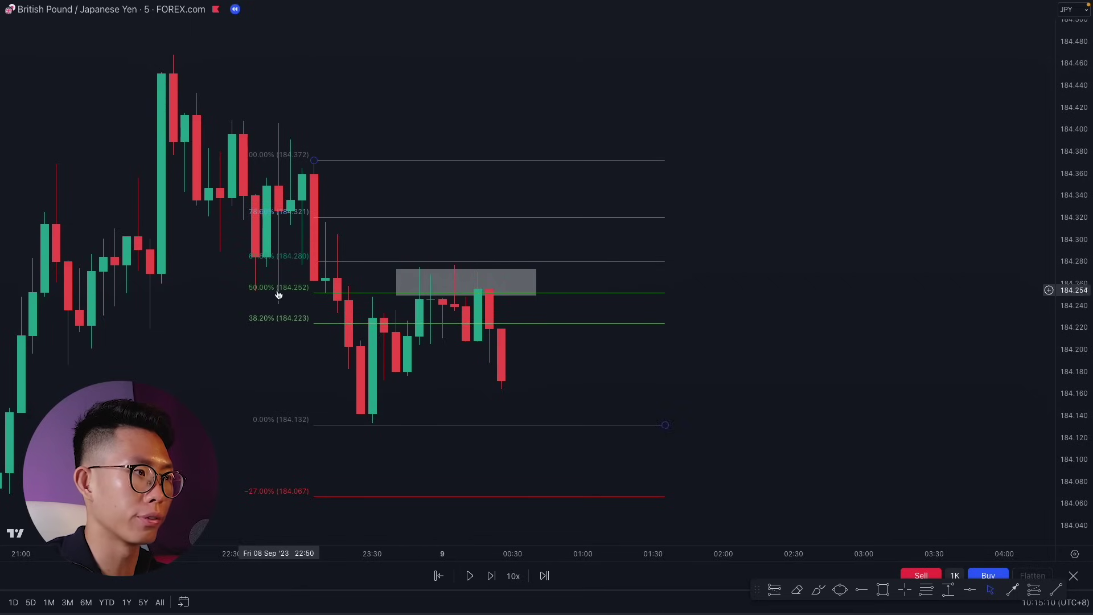
key(Escape)
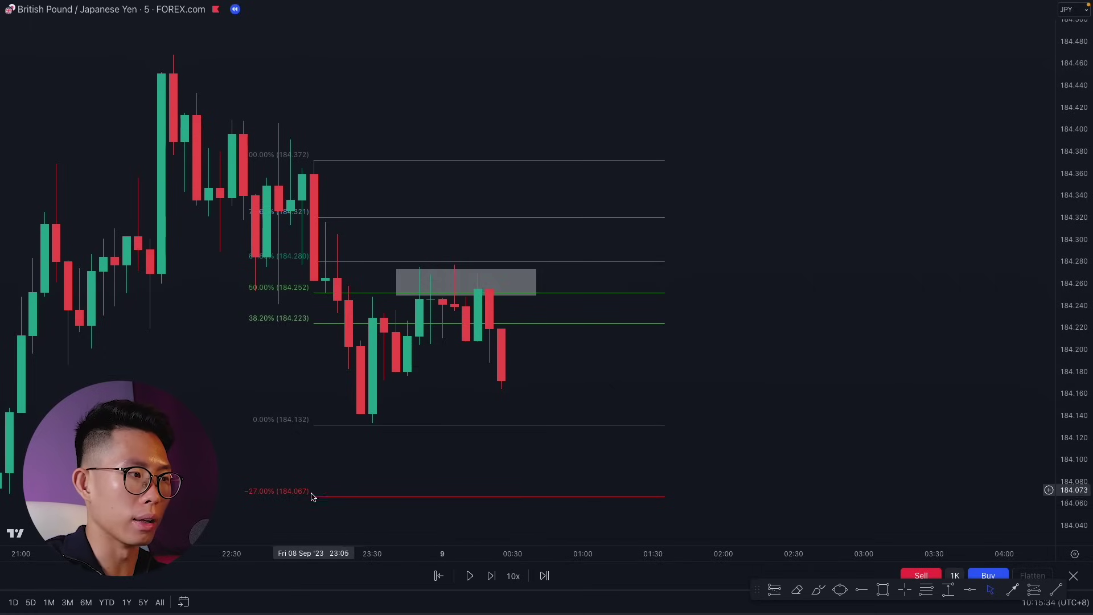
Advance the 5-minute GBPJPY replay by 10 bars from the bearish candle below the rejection zone.
click(488, 577)
click(488, 577)
click(489, 577)
click(489, 577)
click(490, 579)
click(490, 578)
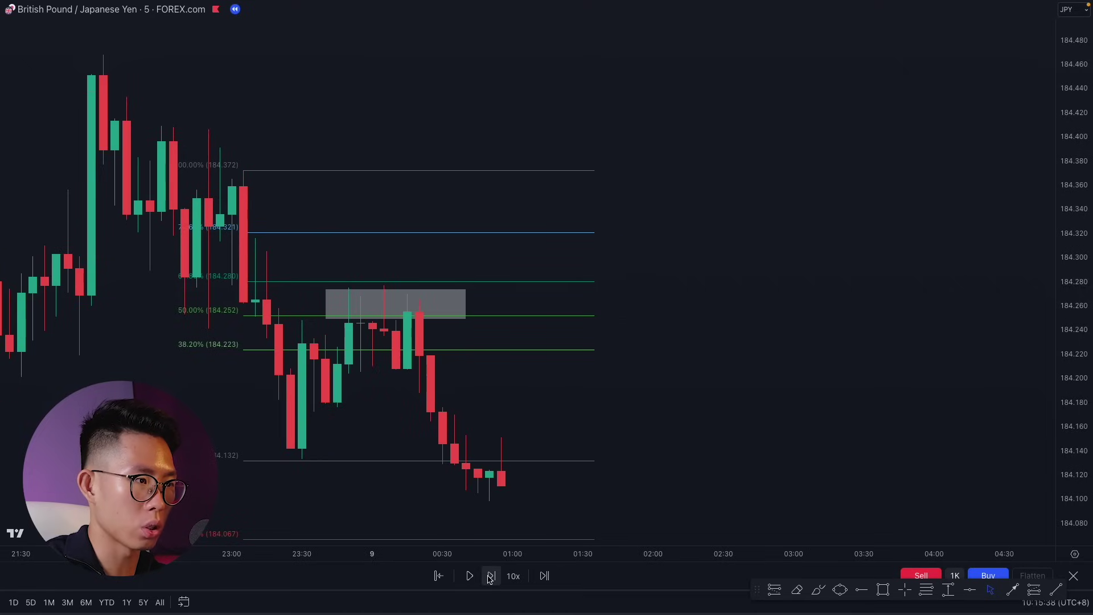
click(489, 579)
click(490, 579)
click(489, 578)
click(489, 579)
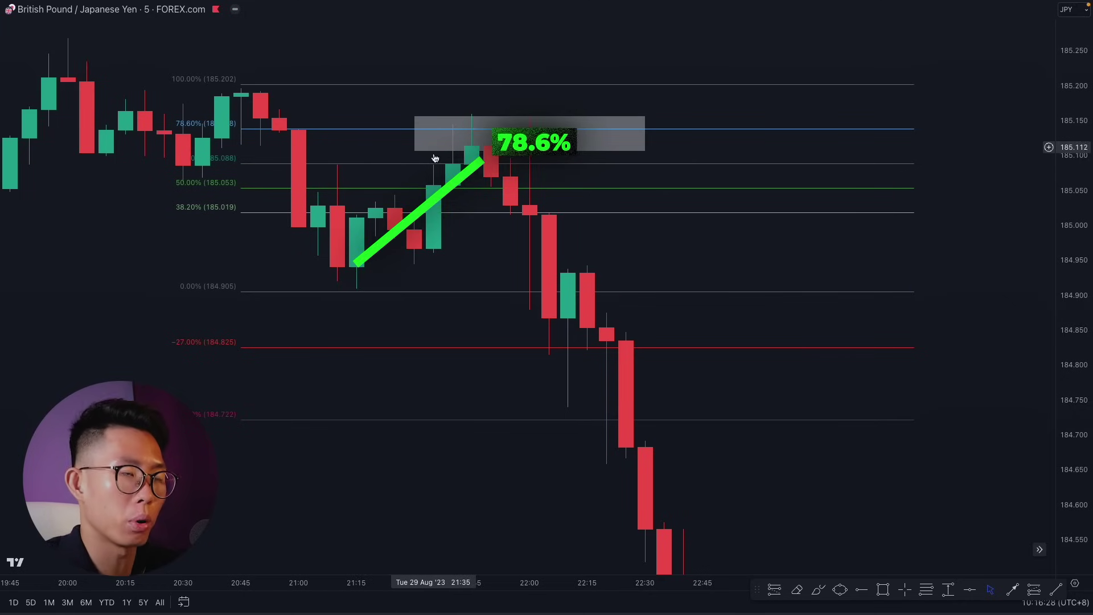
click(470, 120)
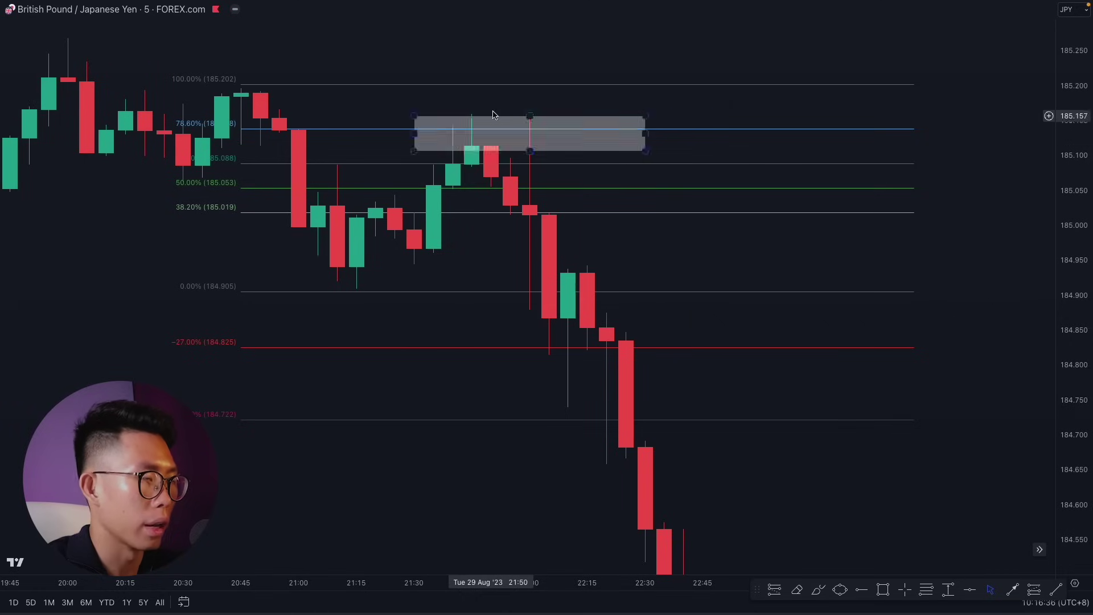
click(485, 133)
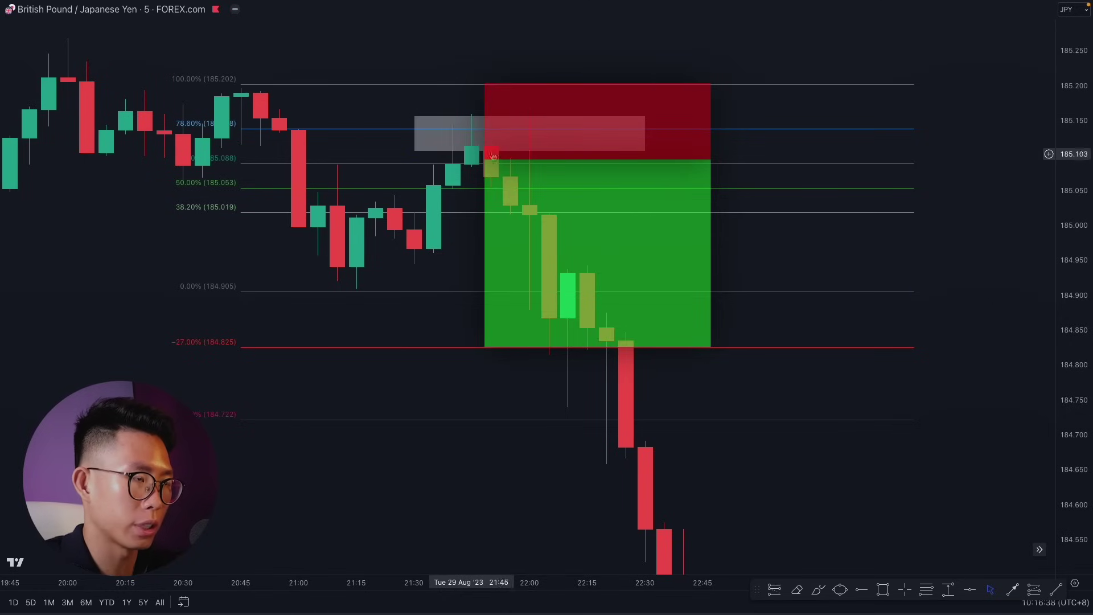